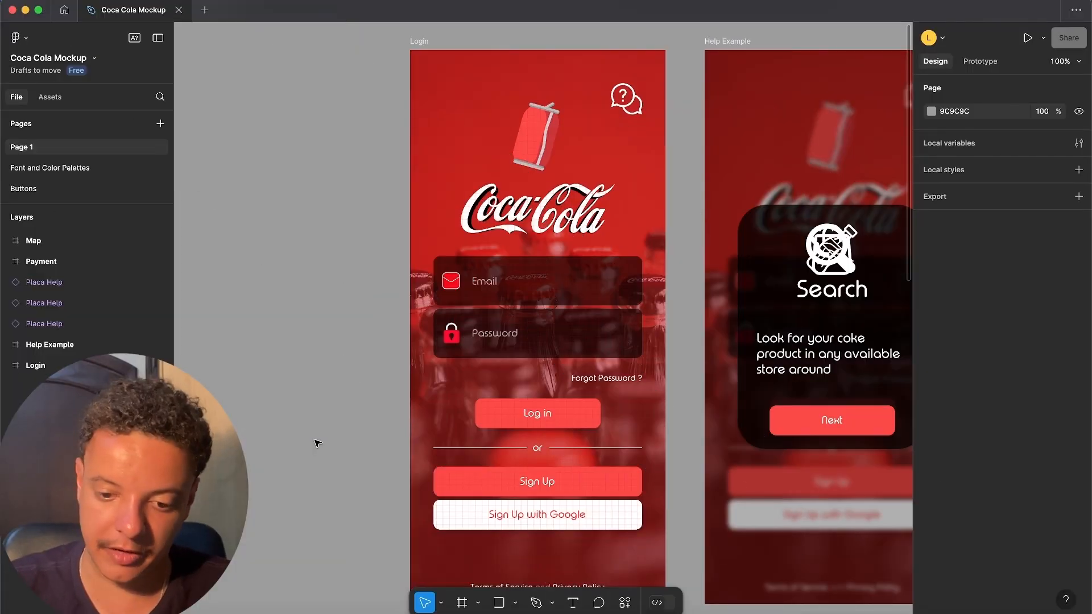
- Open the prototype settings for the page and choose iPhone 14 Pro as the preview device
{"action": "key", "text": "minus"}
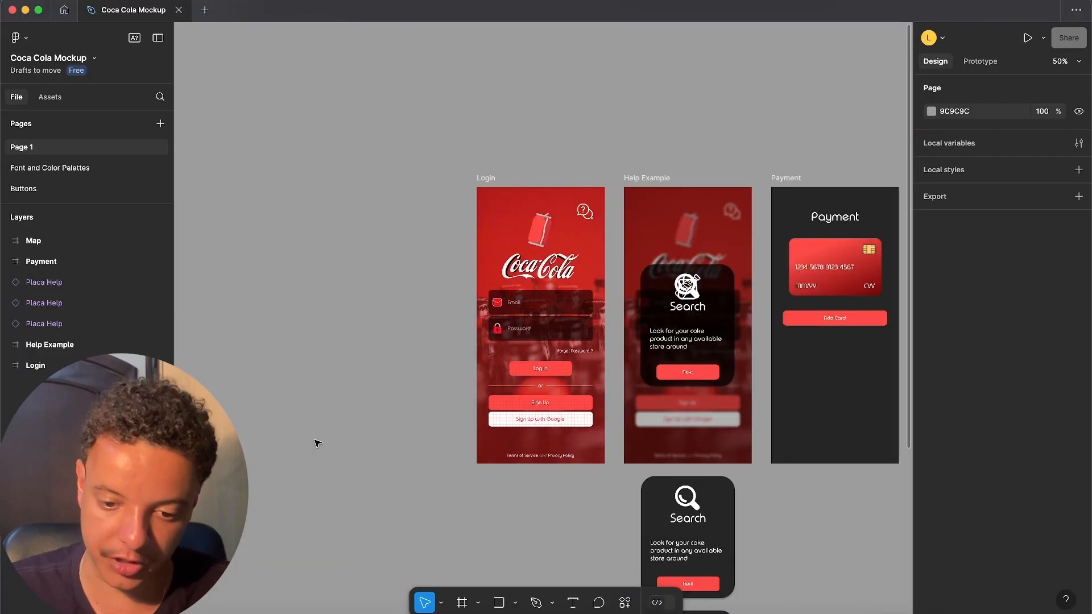
{"action": "scroll", "coordinate": [326, 349], "scroll_direction": "right", "scroll_amount": 5}
{"action": "scroll", "coordinate": [327, 349], "scroll_direction": "down", "scroll_amount": 2}
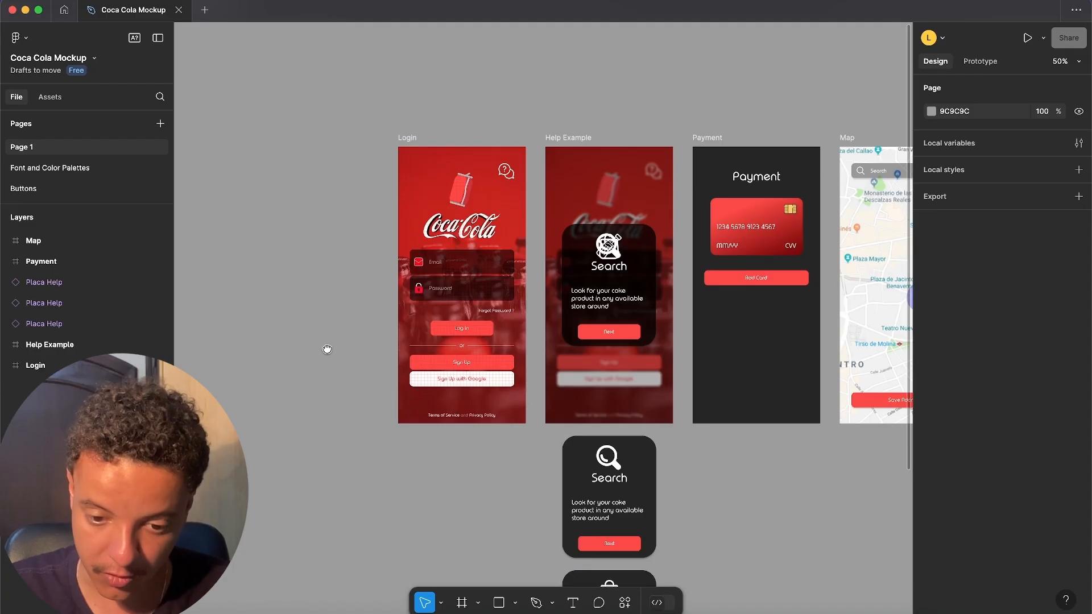
{"action": "left_click_drag", "start_coordinate": [282, 344], "coordinate": [253, 350]}
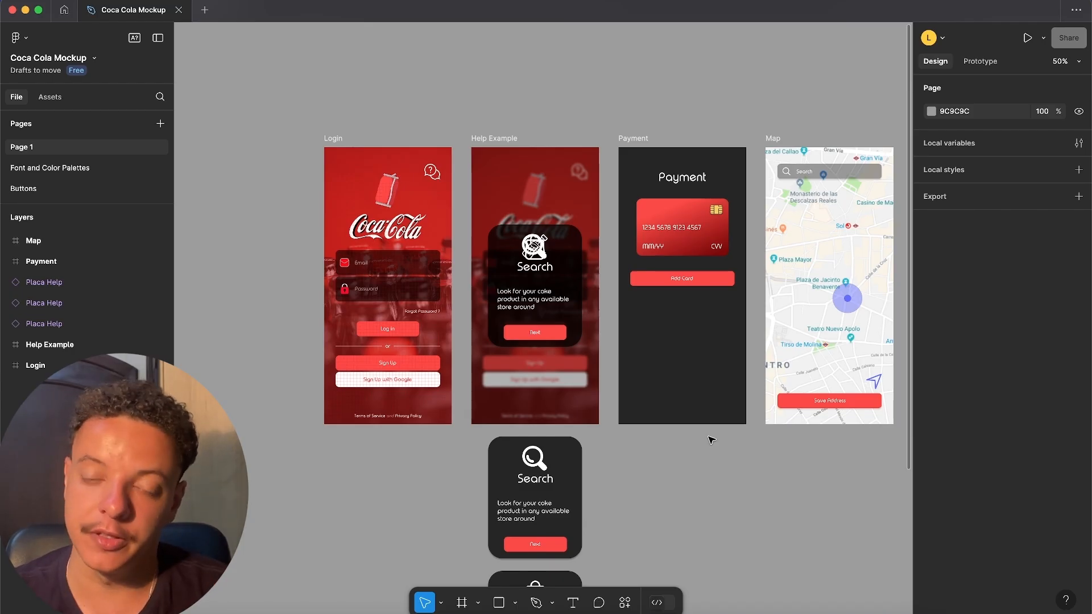
{"action": "scroll", "coordinate": [741, 451], "scroll_direction": "down", "scroll_amount": 2}
{"action": "scroll", "coordinate": [741, 451], "scroll_direction": "right", "scroll_amount": 3}
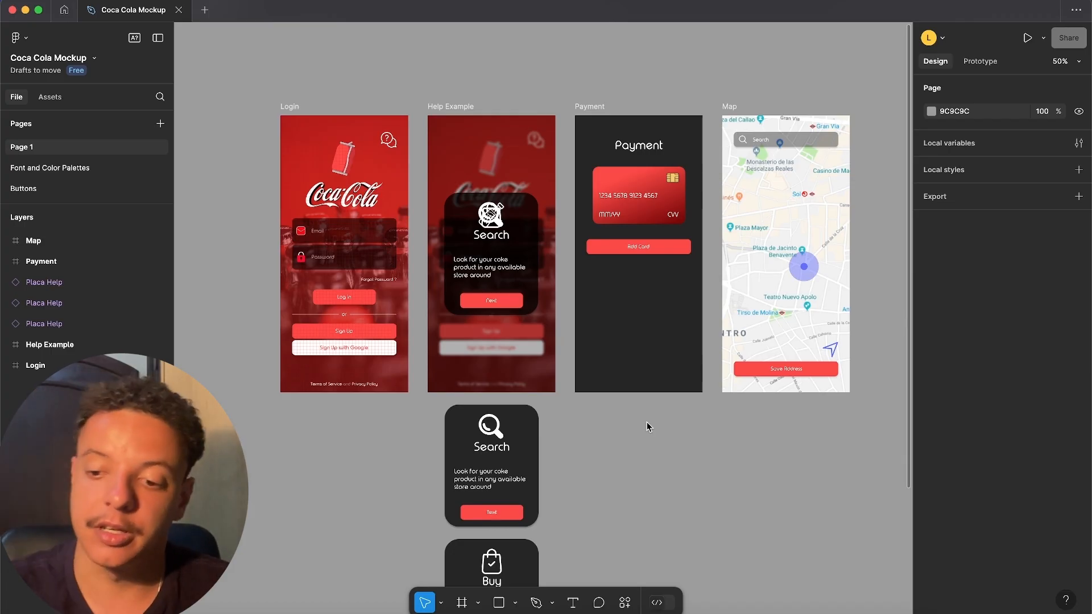
{"action": "left_click", "coordinate": [981, 61]}
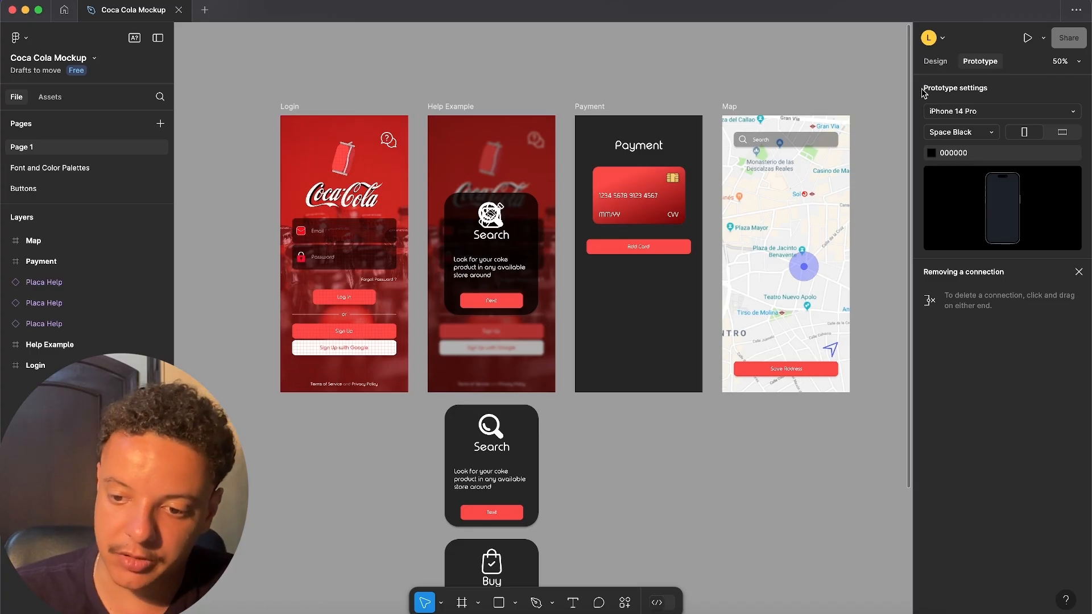
{"action": "left_click", "coordinate": [1073, 113]}
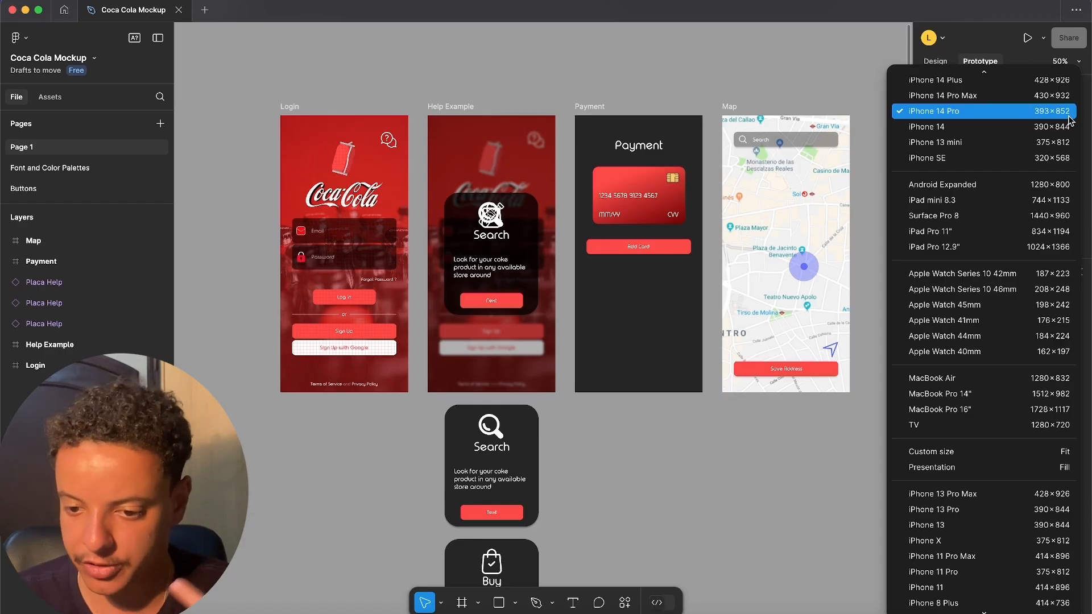
{"action": "left_click", "coordinate": [1069, 117]}
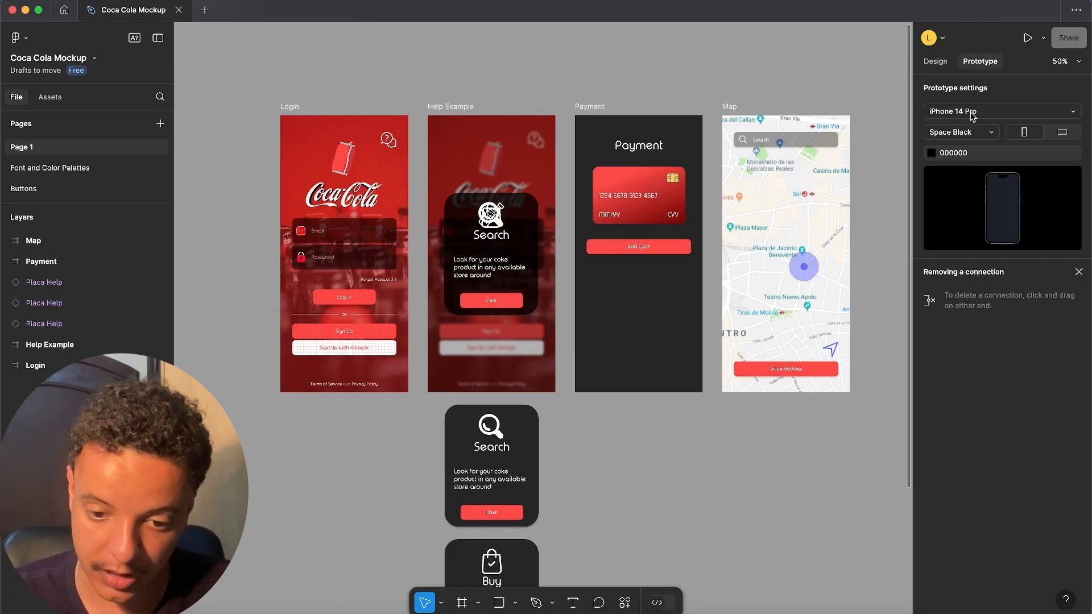
- Review the prototype background and the available iPhone 14 Pro model colours, keeping Space Black
{"action": "left_click", "coordinate": [384, 175]}
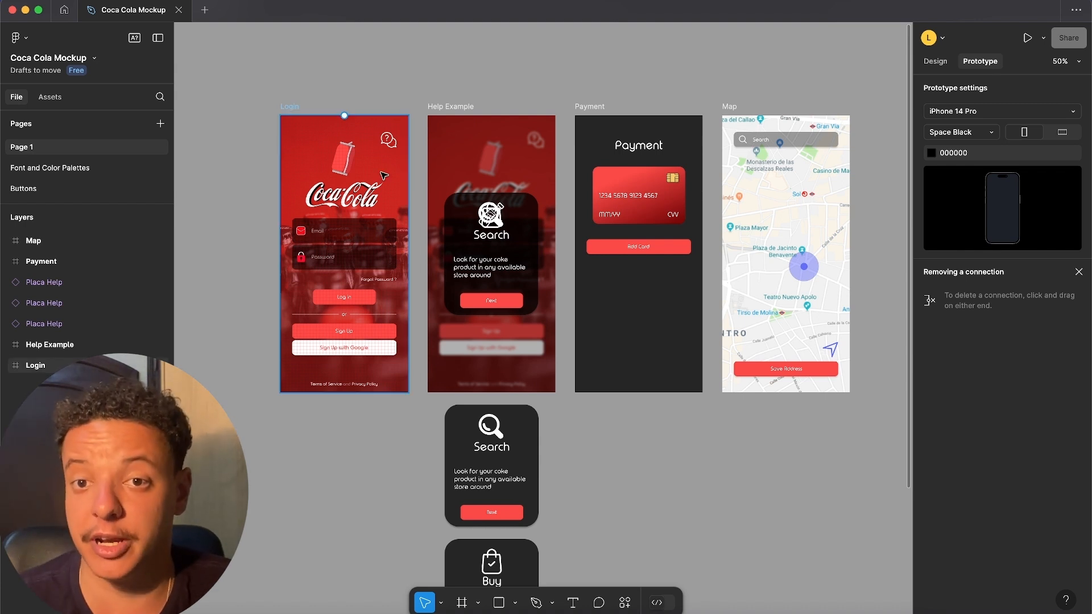
{"action": "left_click", "coordinate": [938, 157]}
{"action": "left_click", "coordinate": [937, 156]}
{"action": "left_click", "coordinate": [1006, 98]}
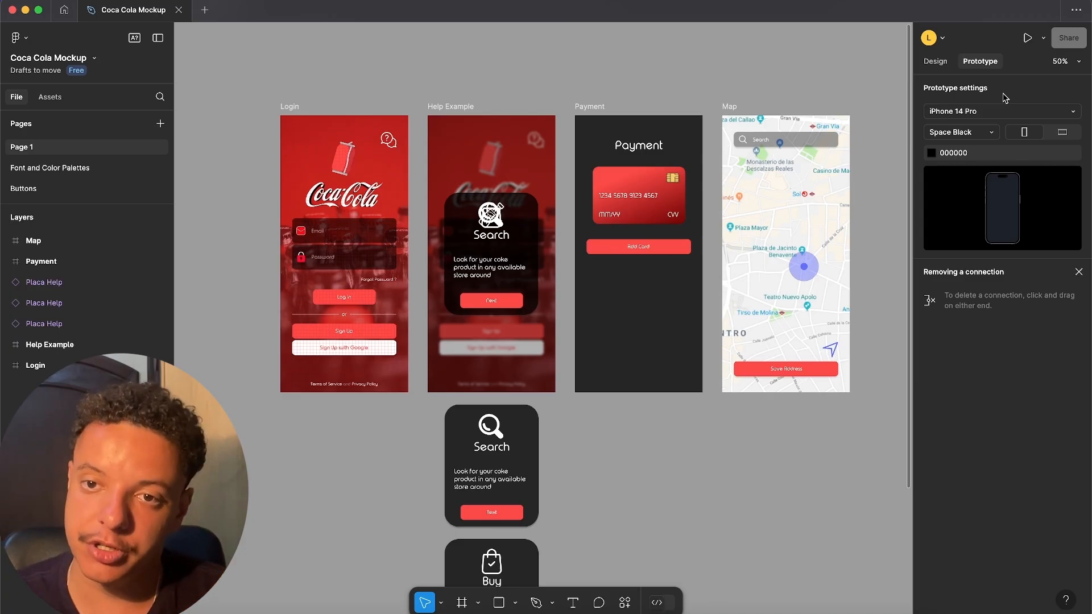
{"action": "left_click", "coordinate": [982, 134]}
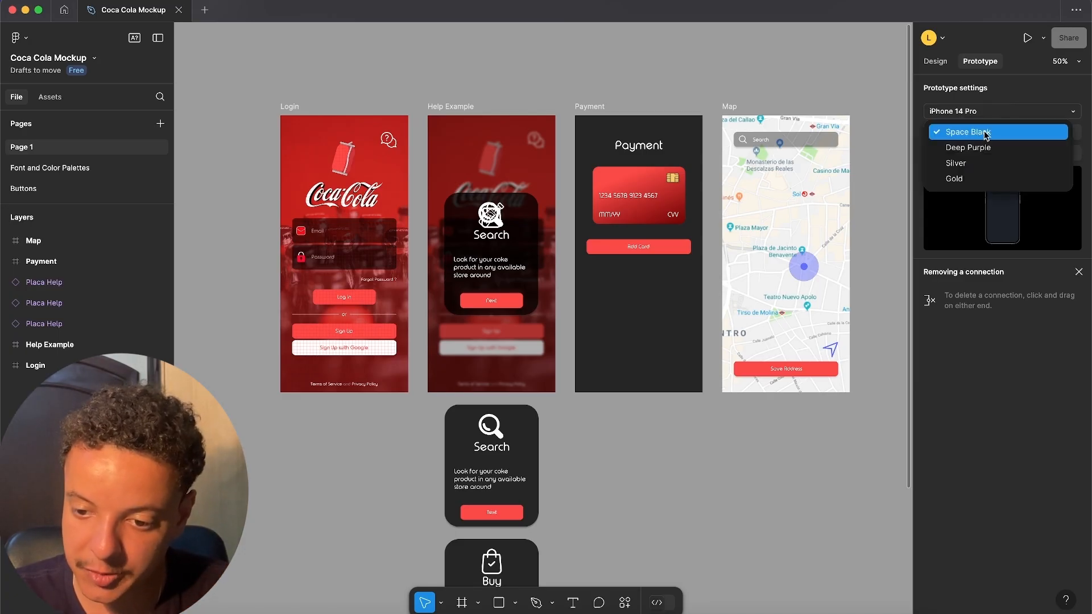
{"action": "left_click", "coordinate": [991, 208]}
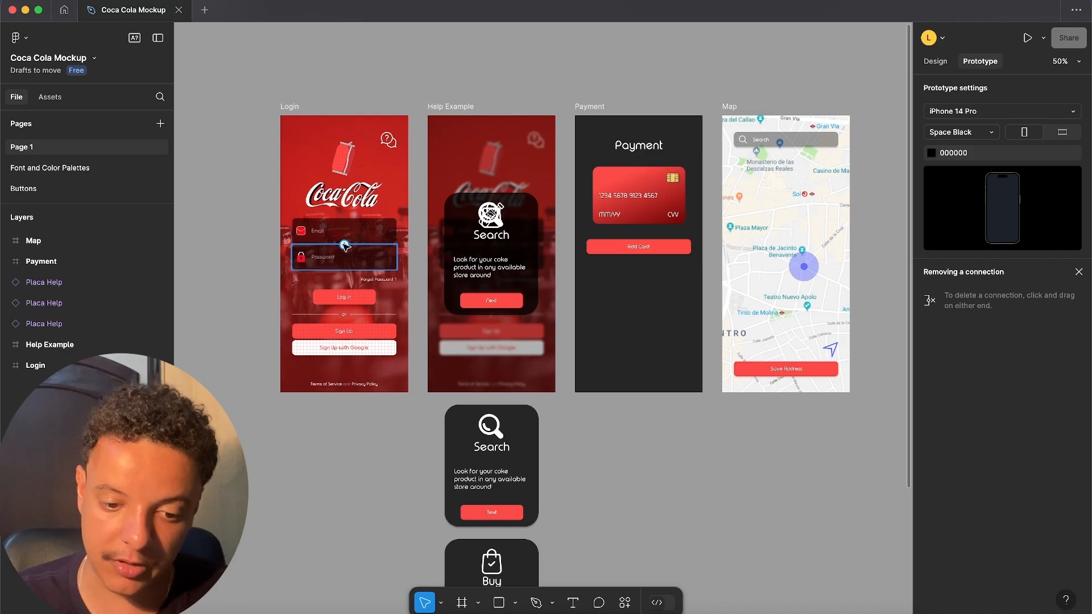
- Try a tap connection from the Login frame's Email field to the Payment frame and remove it
{"action": "left_click_drag", "start_coordinate": [344, 243], "coordinate": [618, 317]}
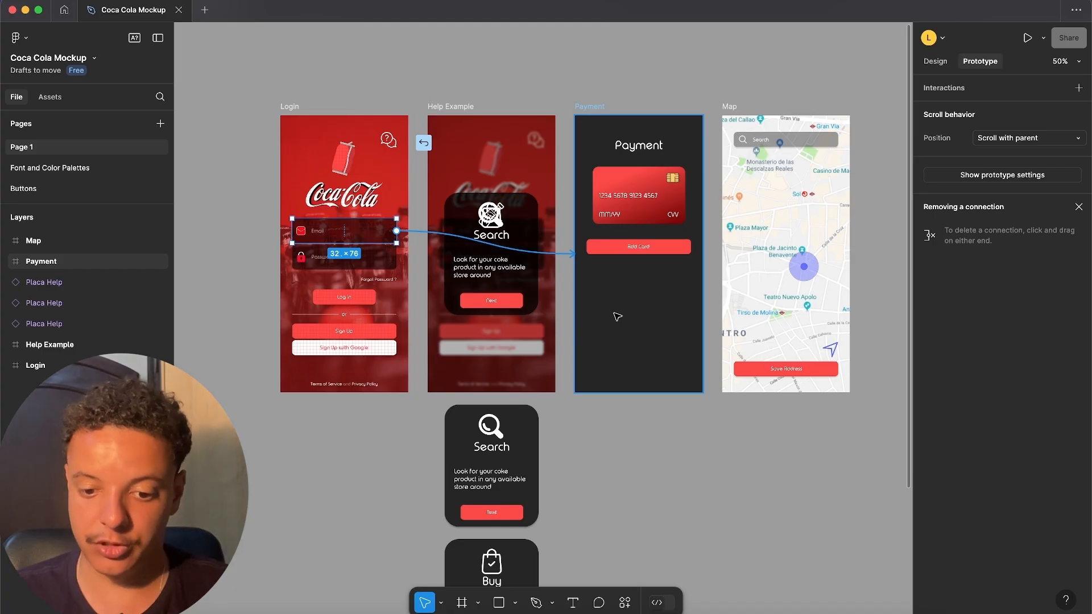
{"action": "left_click_drag", "start_coordinate": [618, 317], "coordinate": [560, 275]}
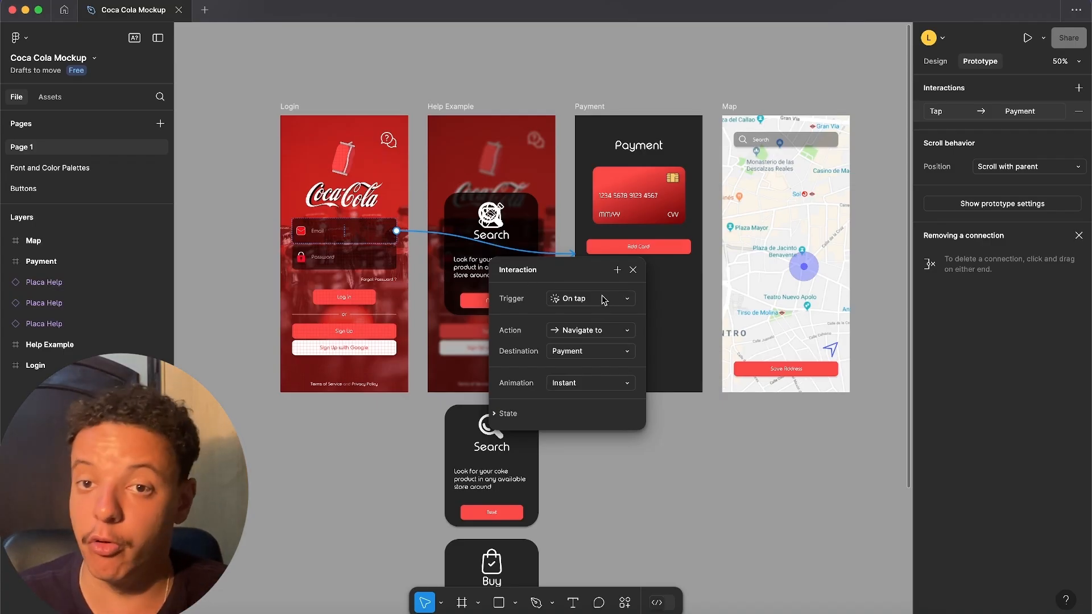
{"action": "left_click", "coordinate": [624, 299]}
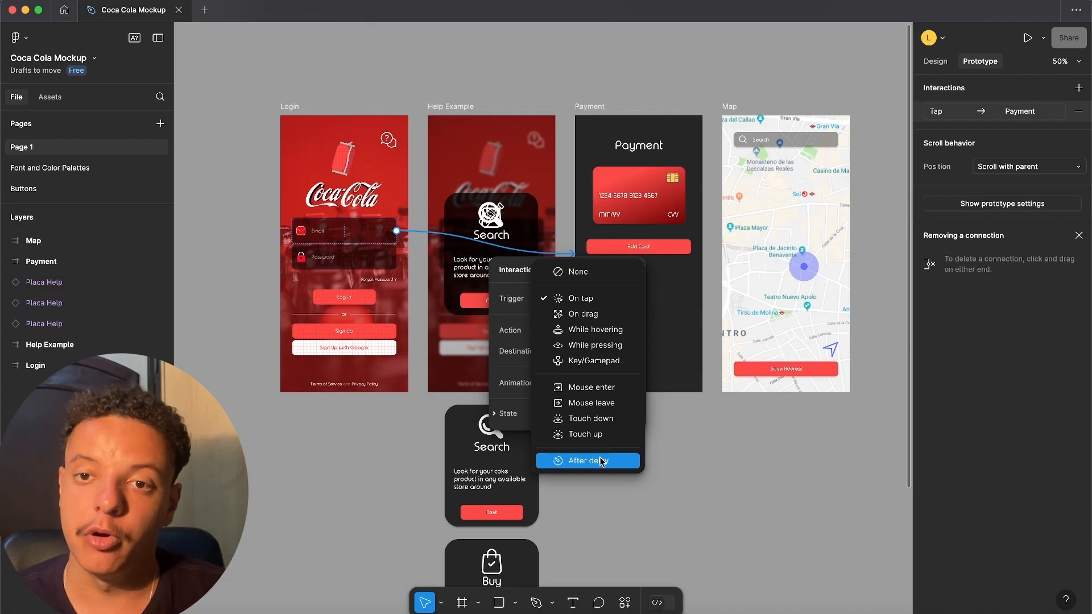
{"action": "left_click", "coordinate": [363, 244]}
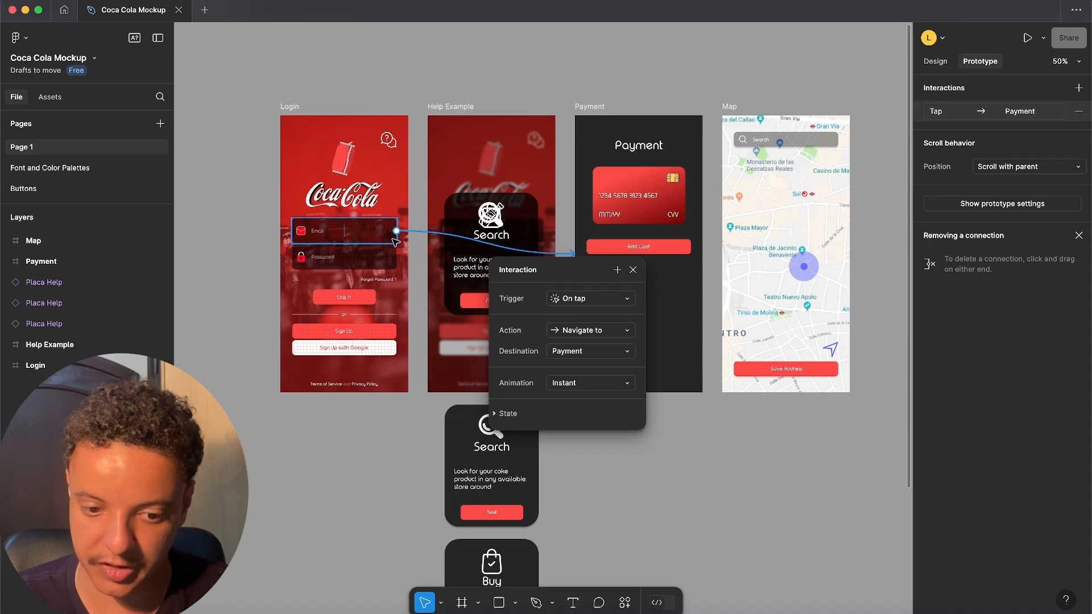
{"action": "left_click", "coordinate": [1079, 111]}
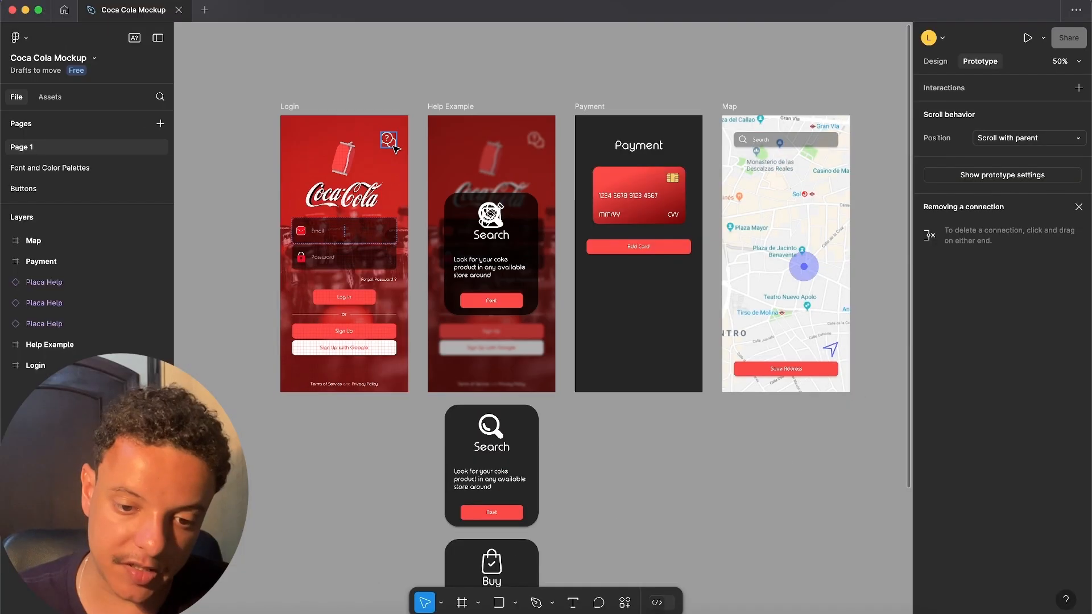
- Connect the Login frame's help icon to the Search help card, with an on-tap interaction that opens it as an overlay
{"action": "left_click", "coordinate": [388, 142]}
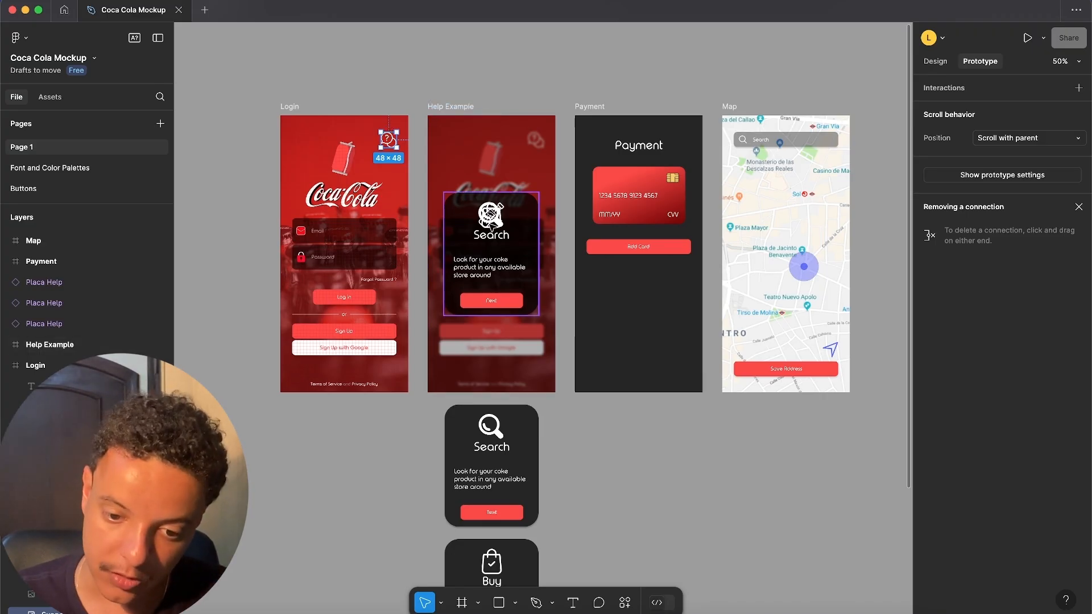
{"action": "scroll", "coordinate": [505, 256], "scroll_direction": "down", "scroll_amount": 5}
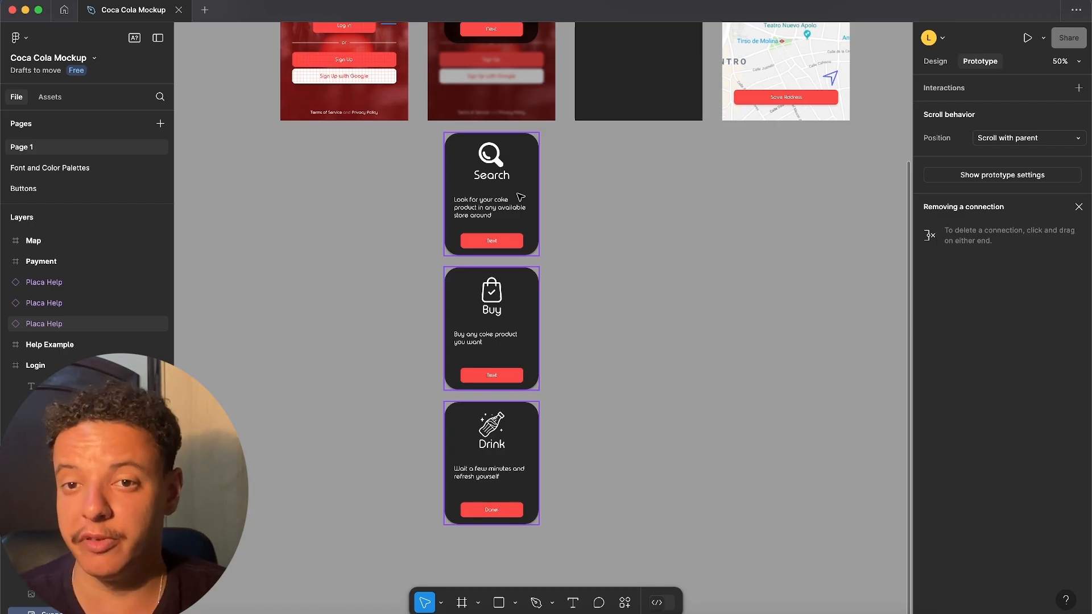
{"action": "scroll", "coordinate": [534, 278], "scroll_direction": "up", "scroll_amount": 5}
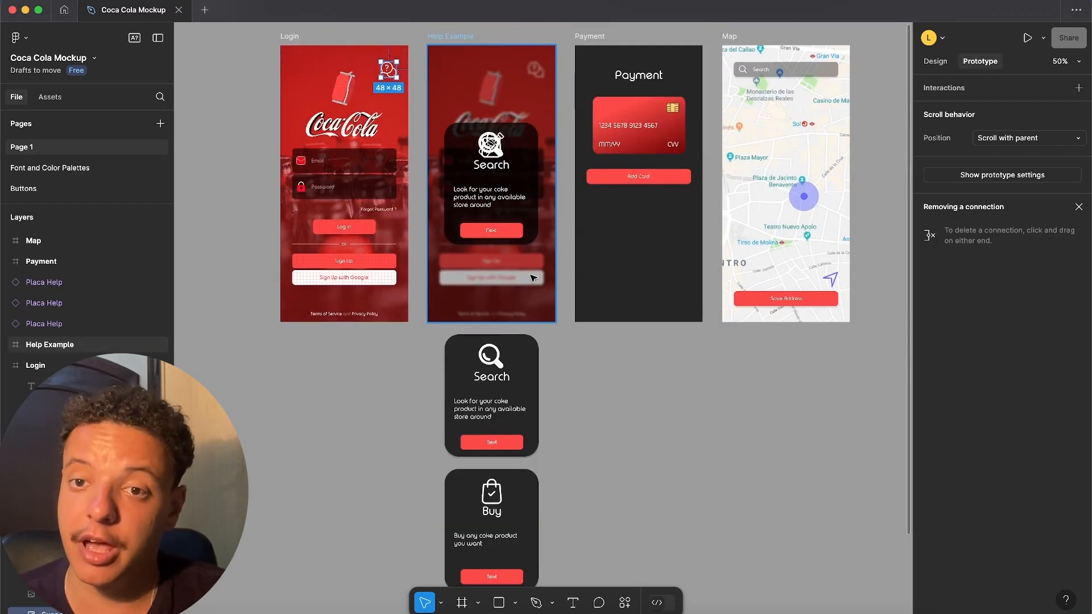
{"action": "scroll", "coordinate": [534, 279], "scroll_direction": "up", "scroll_amount": 2}
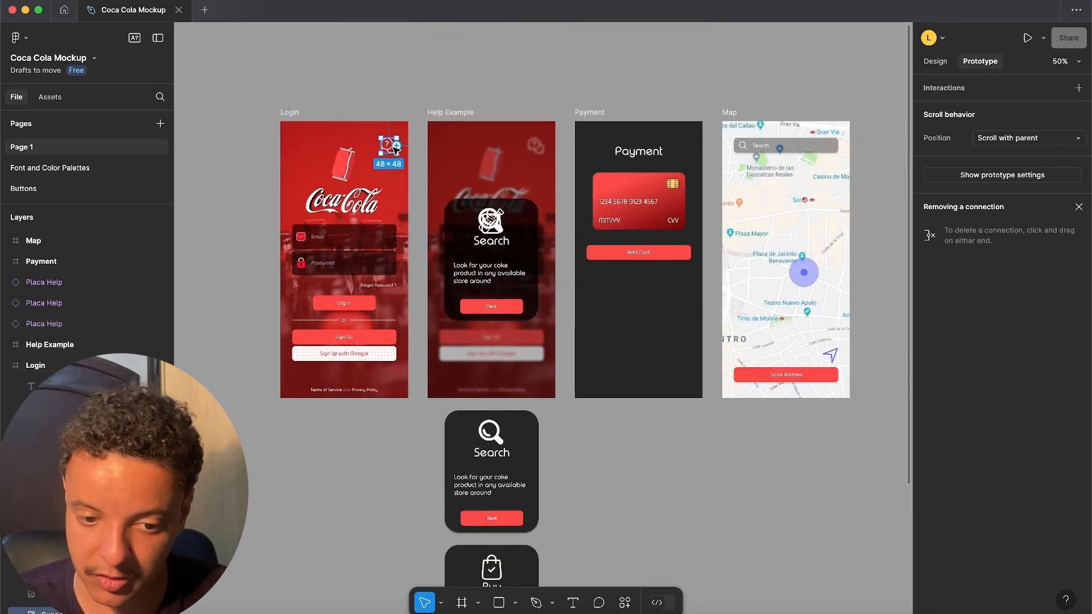
{"action": "left_click_drag", "start_coordinate": [398, 149], "coordinate": [482, 476]}
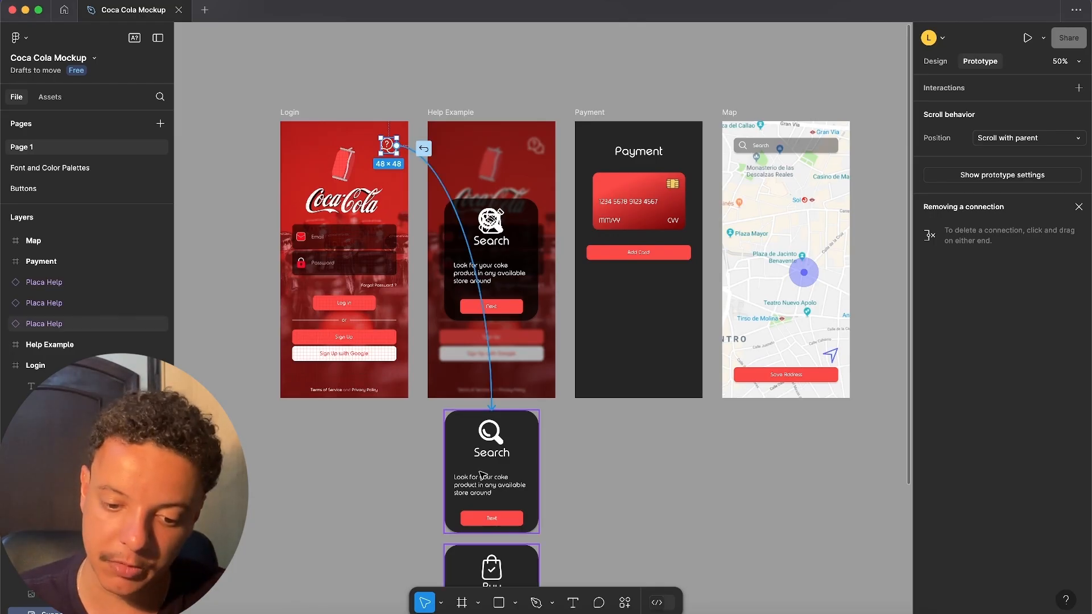
{"action": "left_click_drag", "start_coordinate": [690, 264], "coordinate": [759, 161]}
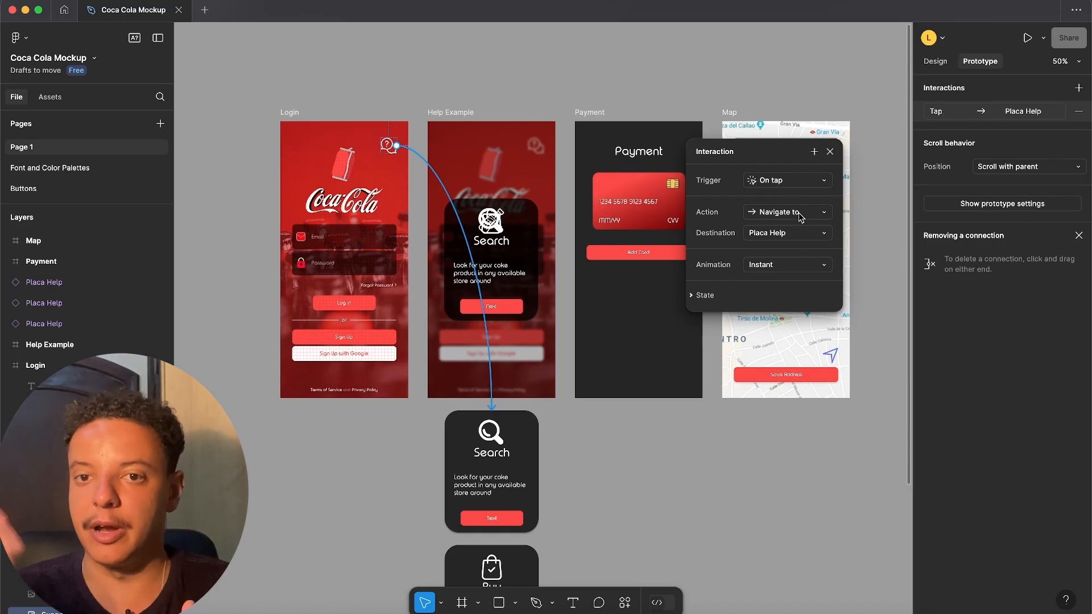
{"action": "left_click", "coordinate": [824, 217]}
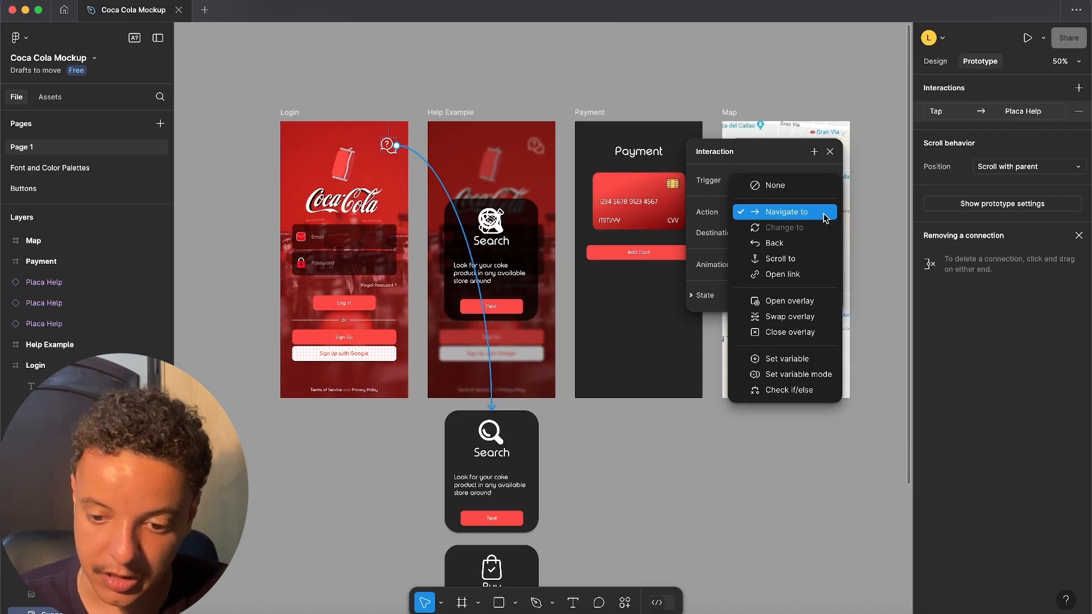
{"action": "left_click", "coordinate": [780, 301]}
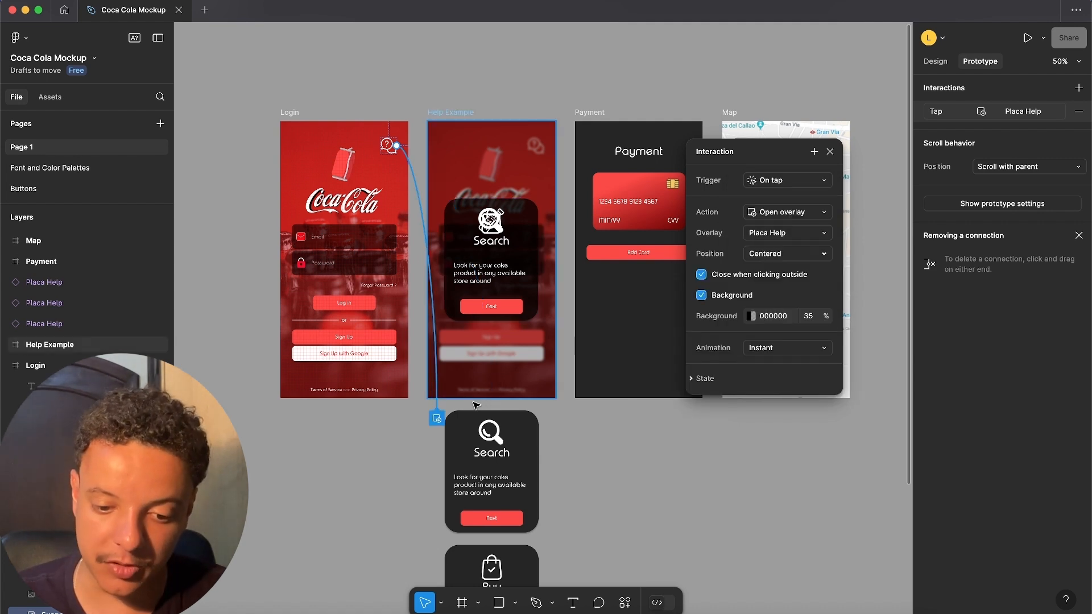
- Choose Centered as the position of the help overlay
{"action": "scroll", "coordinate": [482, 406], "scroll_direction": "down", "scroll_amount": 2}
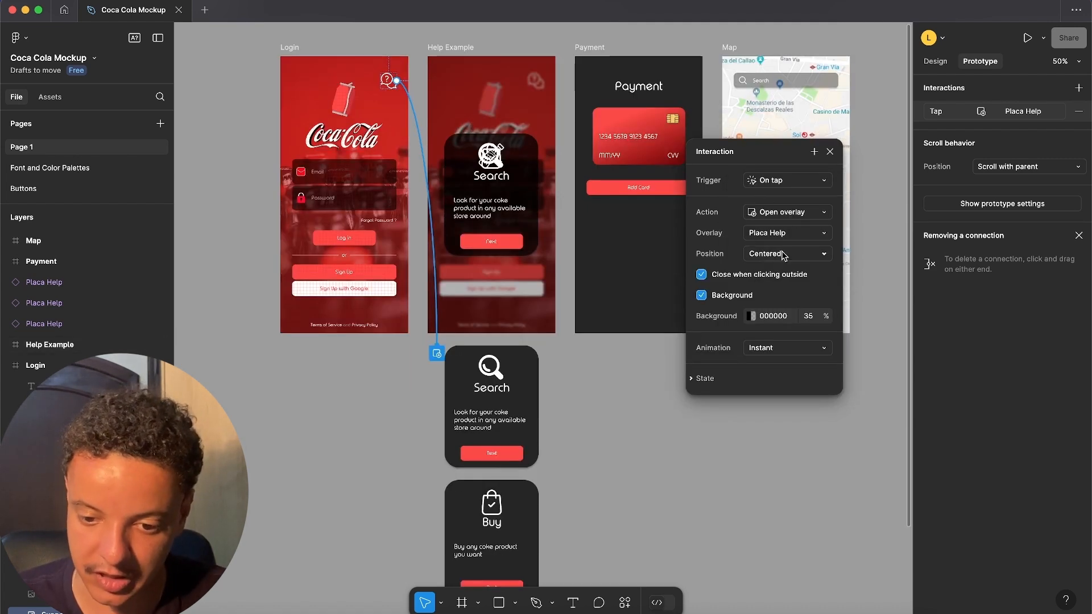
{"action": "left_click", "coordinate": [773, 236]}
{"action": "left_click", "coordinate": [773, 235]}
{"action": "left_click", "coordinate": [818, 256]}
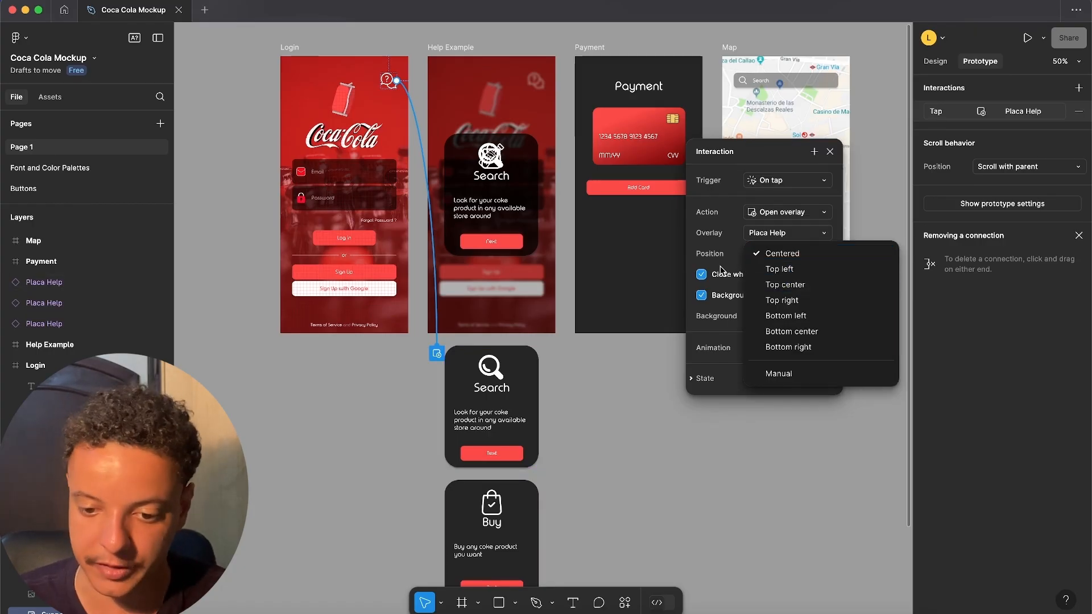
{"action": "left_click", "coordinate": [775, 256]}
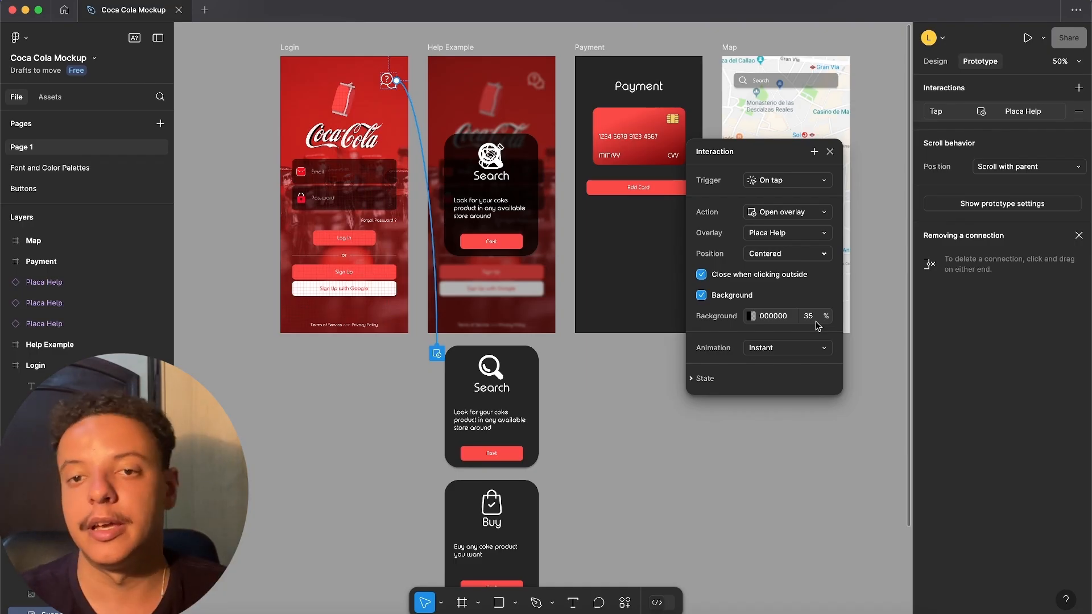
- Give the help overlay a Move in animation with the upward direction and close the interaction settings
{"action": "left_click", "coordinate": [769, 354]}
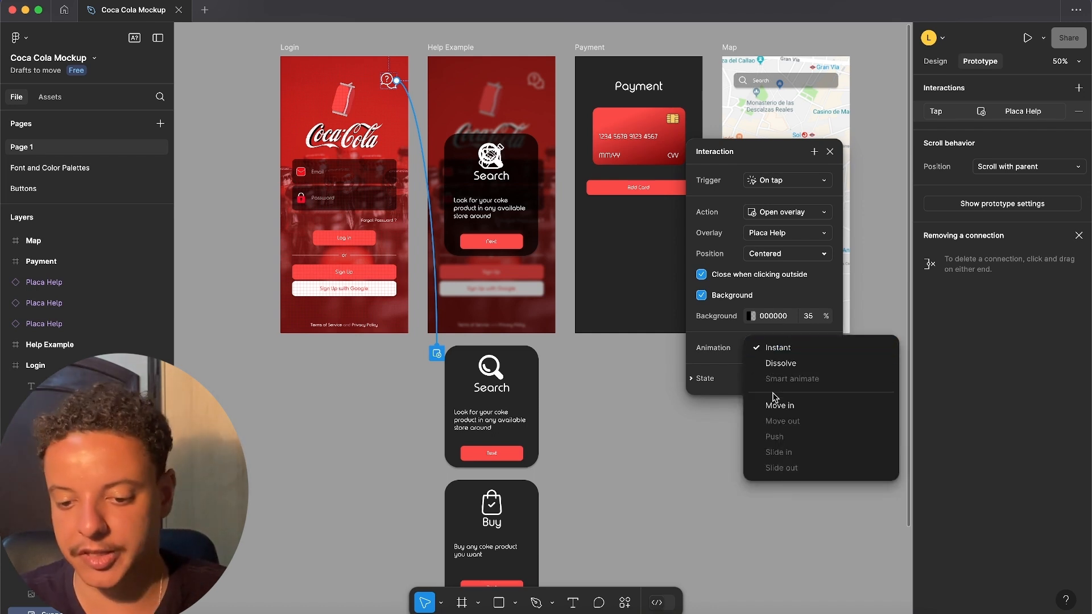
{"action": "left_click", "coordinate": [775, 405]}
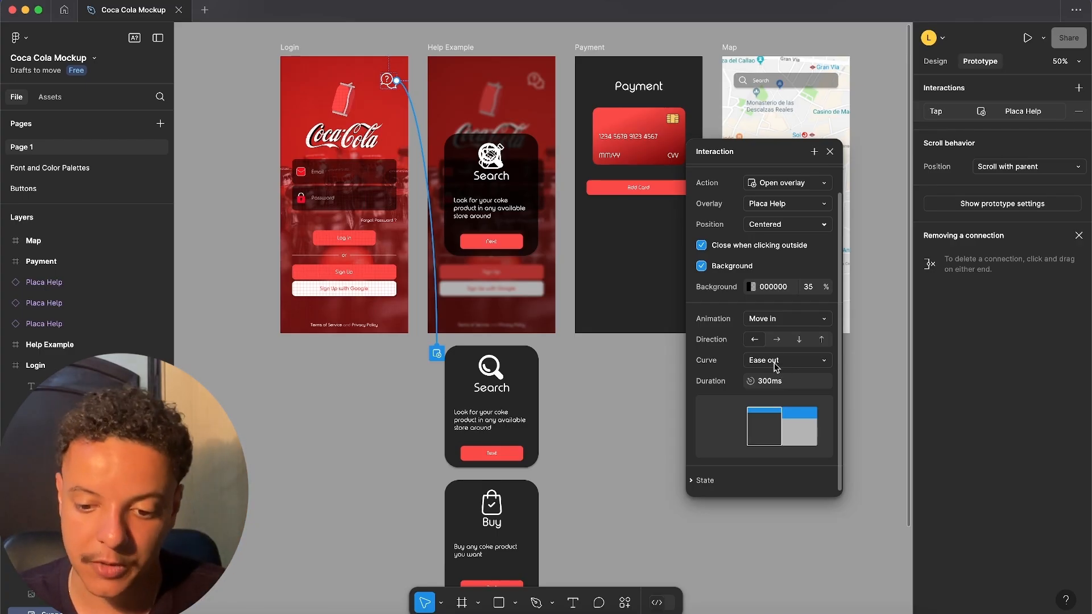
{"action": "left_click", "coordinate": [821, 340]}
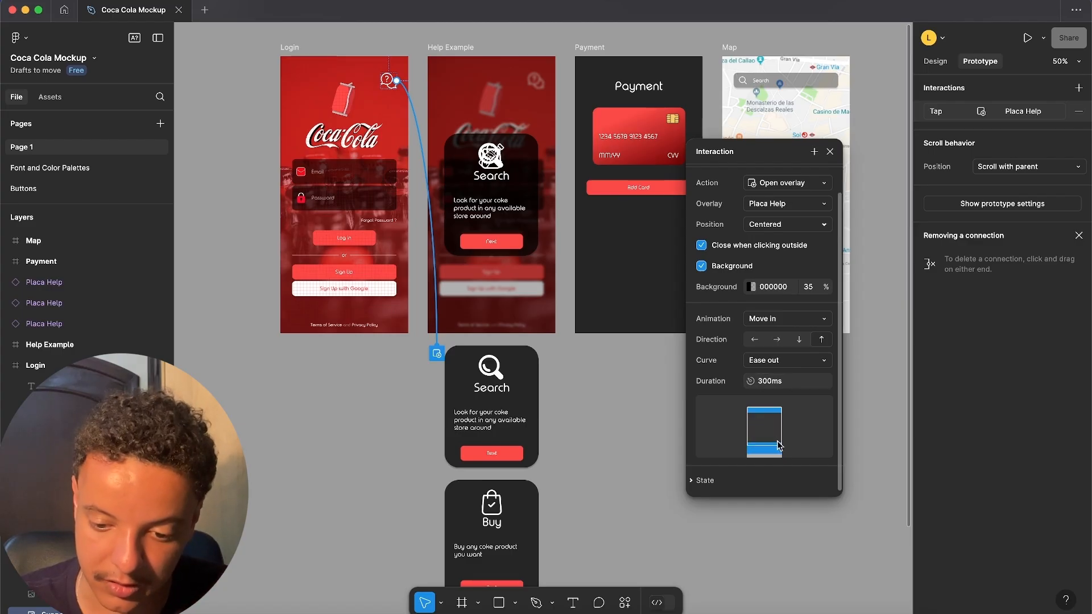
{"action": "left_click", "coordinate": [830, 152]}
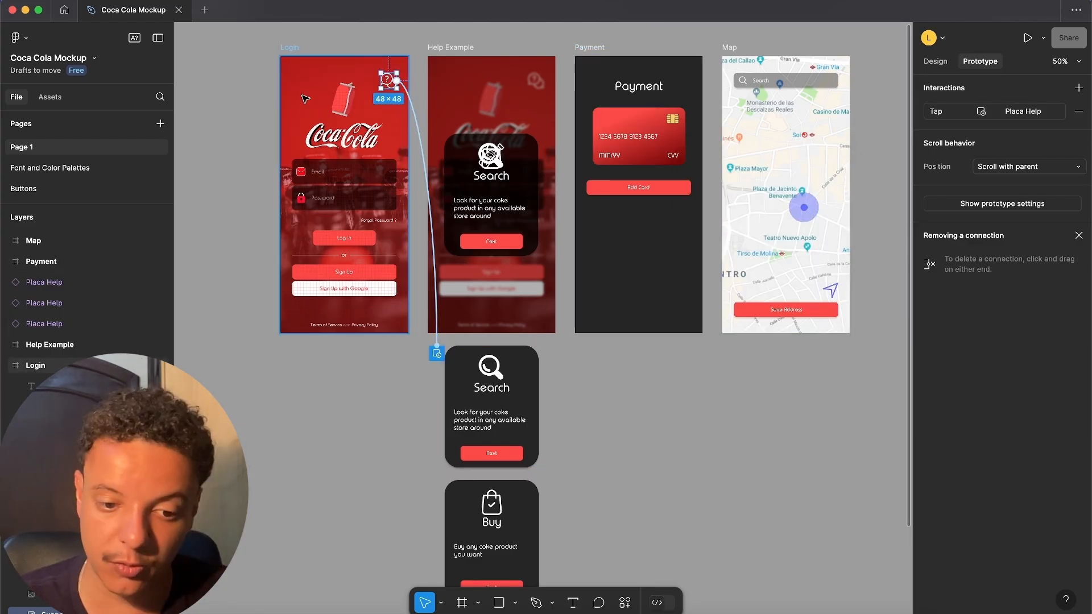
- Select the Login frame, collapse its layers and add a flow starting point named Flow 1
{"action": "left_click", "coordinate": [28, 367]}
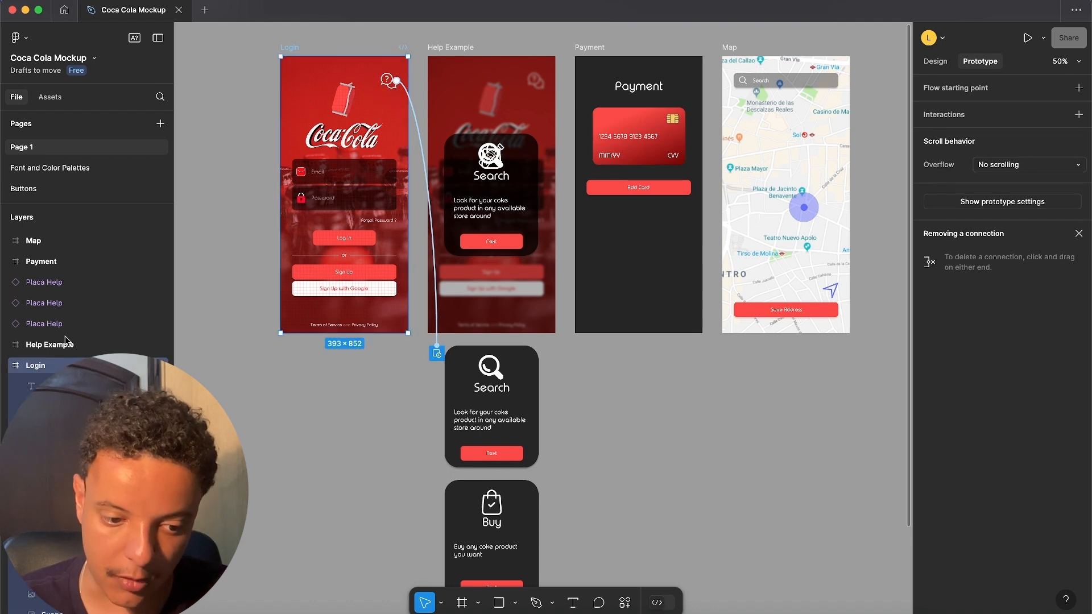
{"action": "left_click", "coordinate": [6, 366]}
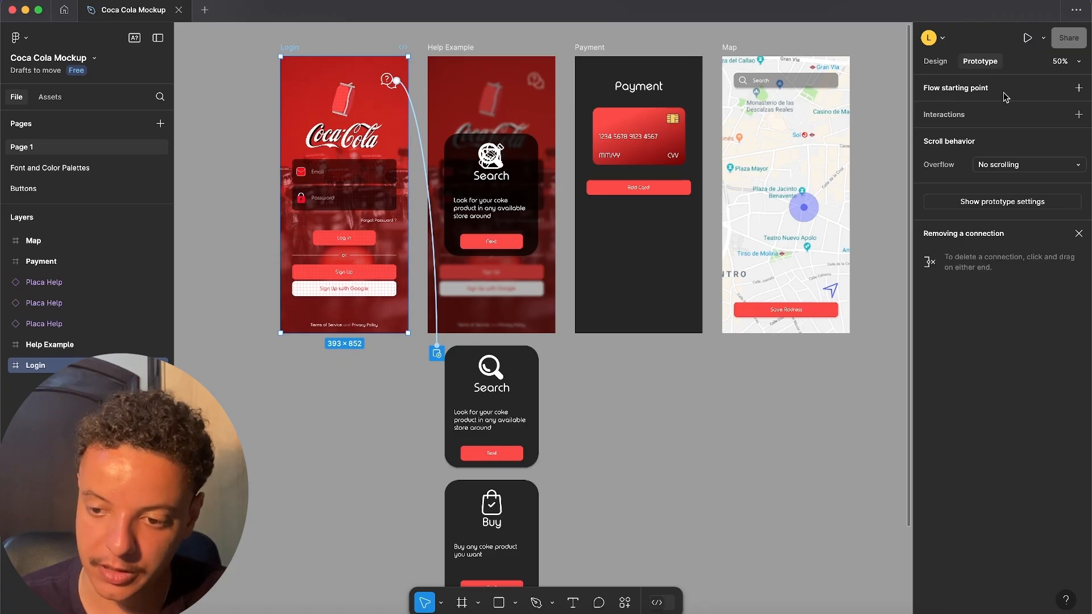
{"action": "left_click", "coordinate": [1079, 87]}
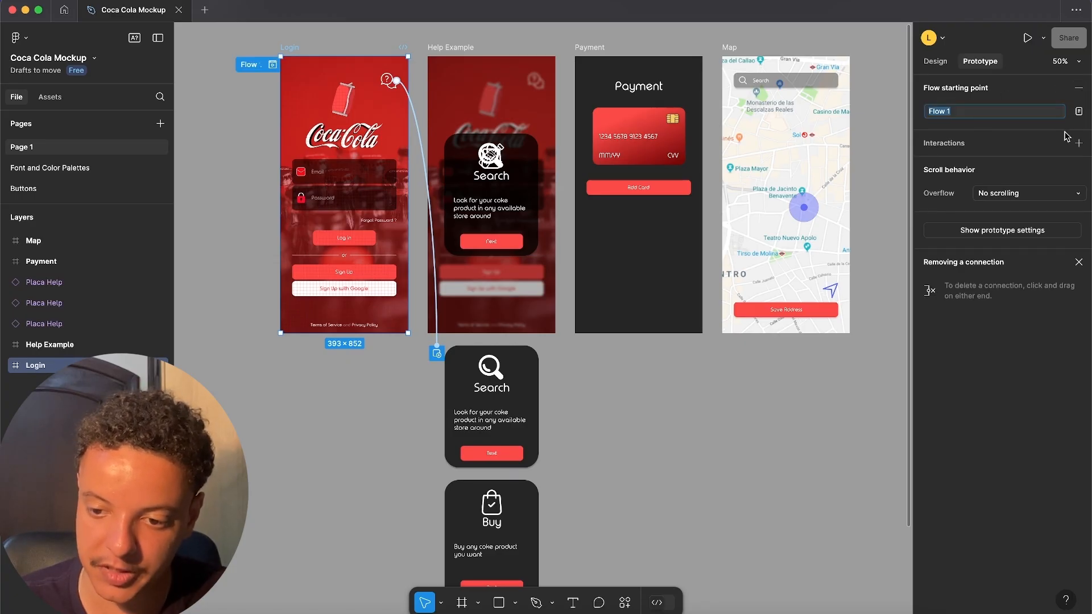
{"action": "left_click", "coordinate": [961, 117]}
{"action": "key", "text": "Return"}
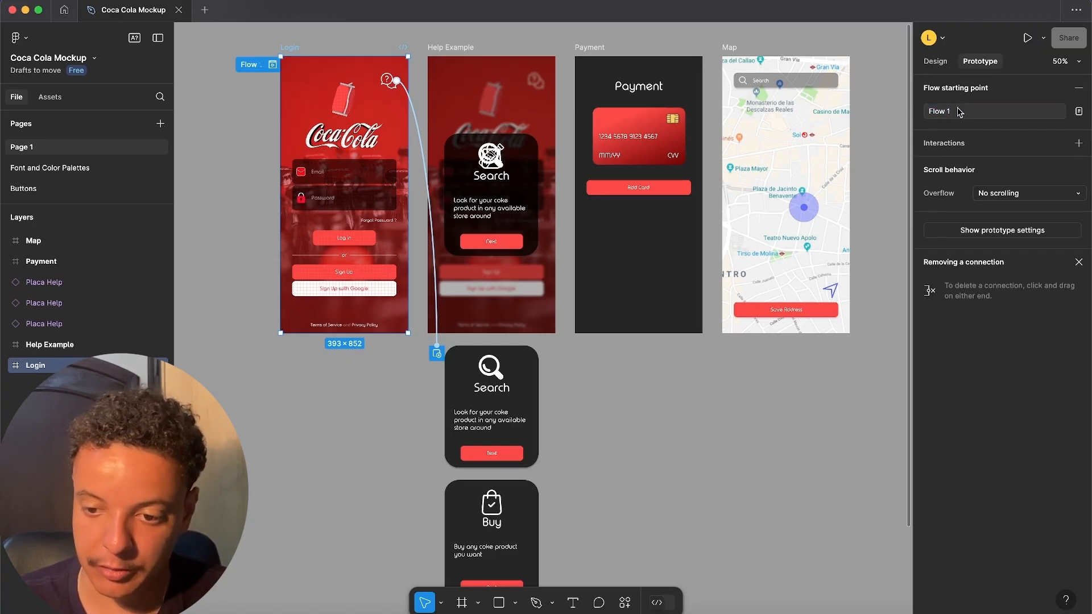
- Preview Flow 1 from the Login frame, test opening and dismissing the help overlay, and close the preview
{"action": "left_click", "coordinate": [273, 65]}
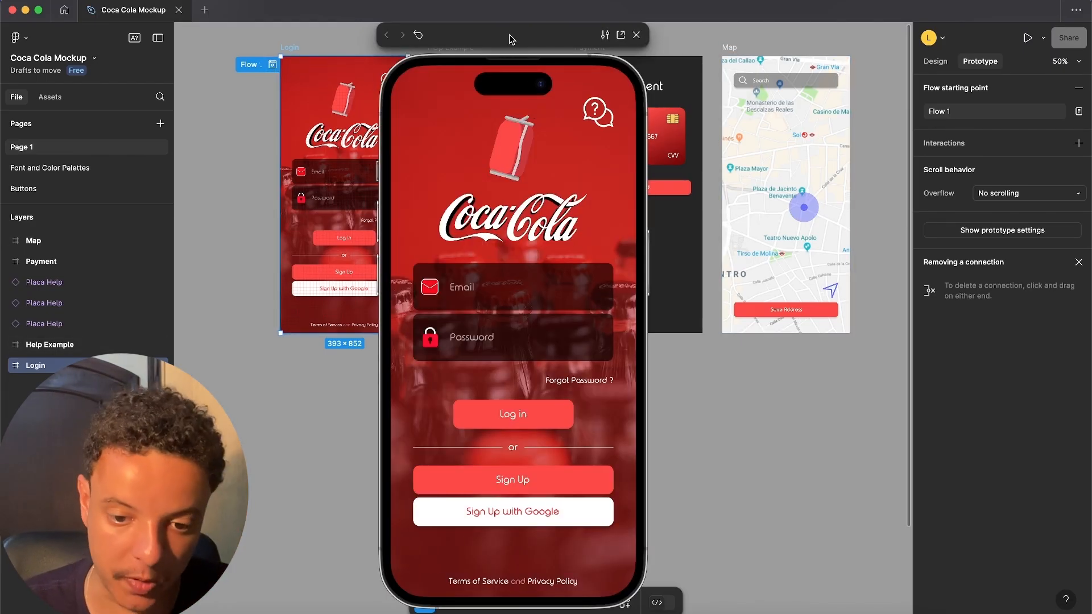
{"action": "left_click_drag", "start_coordinate": [512, 39], "coordinate": [497, 37]}
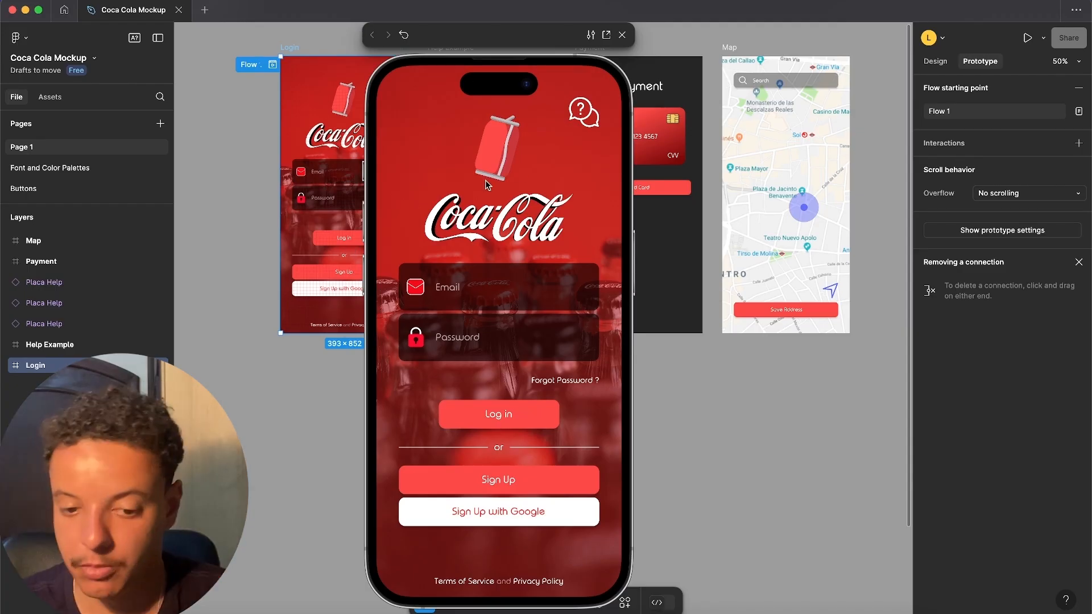
{"action": "left_click", "coordinate": [581, 123]}
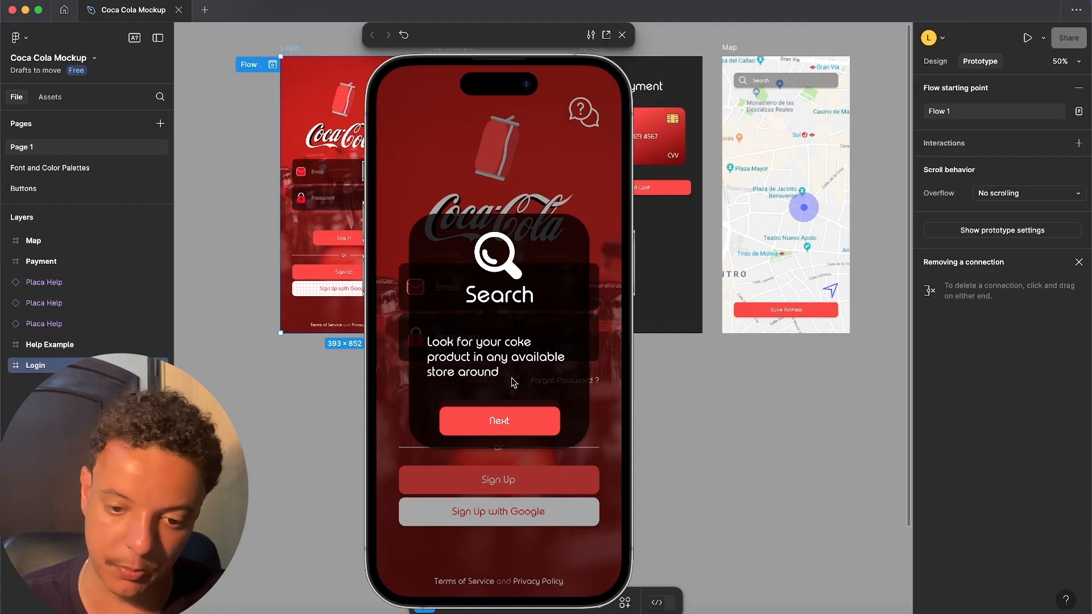
{"action": "left_click", "coordinate": [571, 176]}
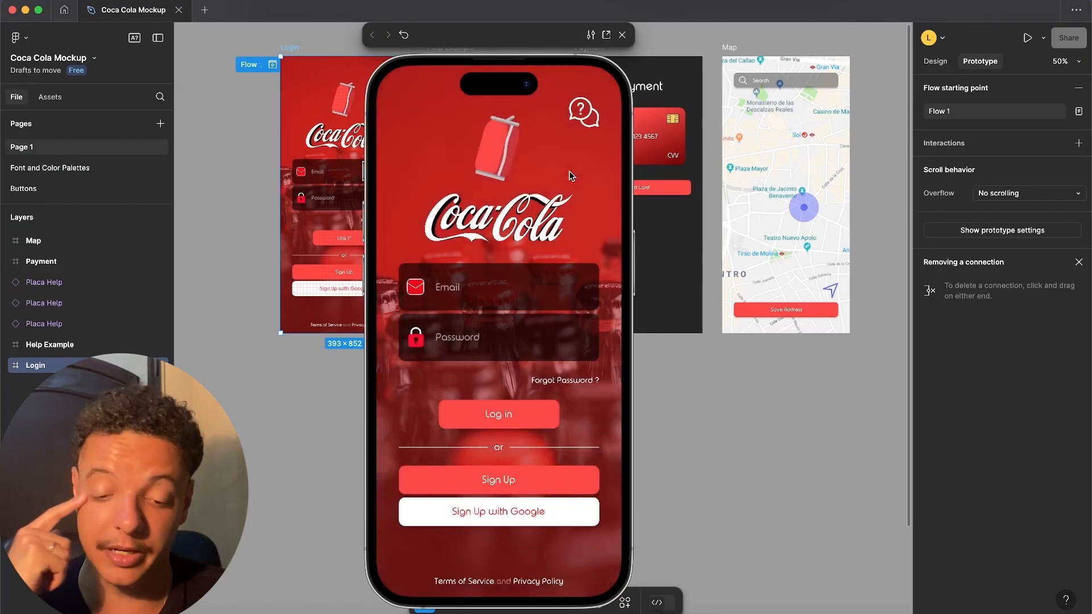
{"action": "left_click", "coordinate": [622, 35]}
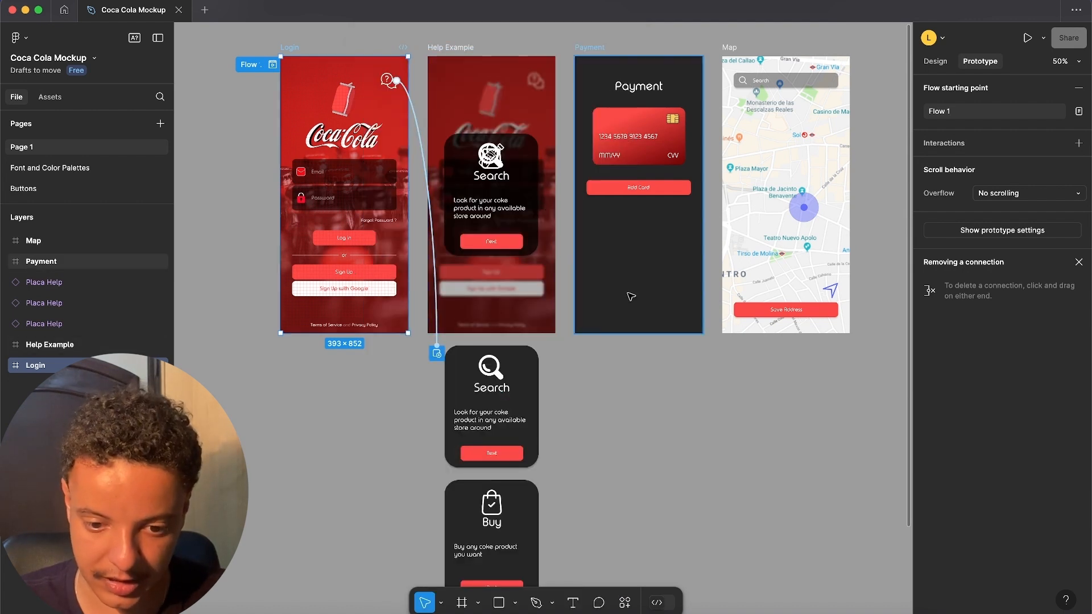
{"action": "left_click", "coordinate": [531, 273]}
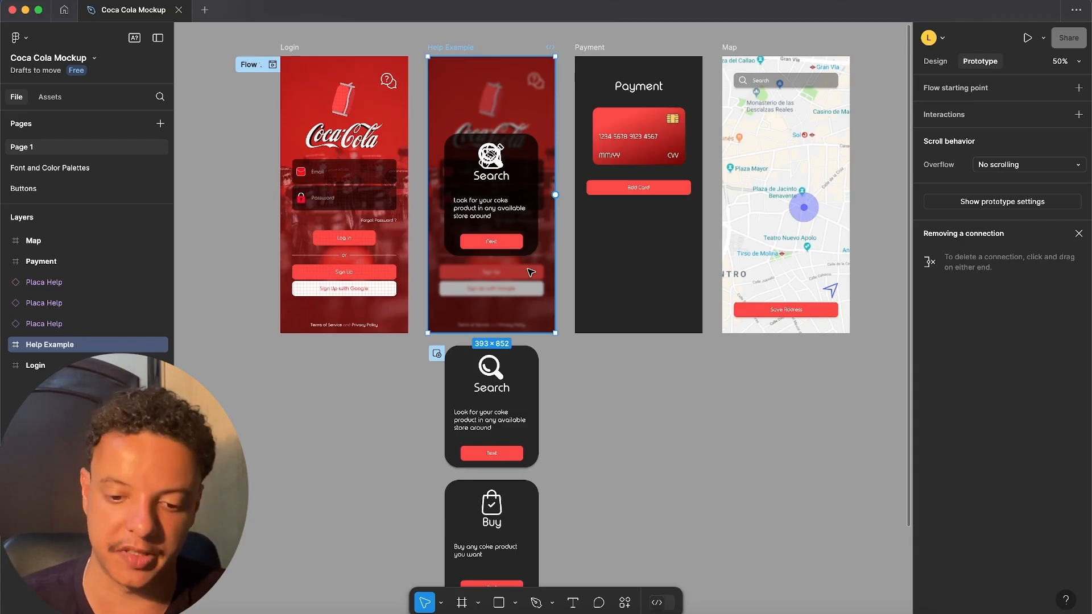
{"action": "scroll", "coordinate": [530, 272], "scroll_direction": "down", "scroll_amount": 3}
{"action": "scroll", "coordinate": [538, 319], "scroll_direction": "up", "scroll_amount": 5}
{"action": "scroll", "coordinate": [542, 356], "scroll_direction": "down", "scroll_amount": 1}
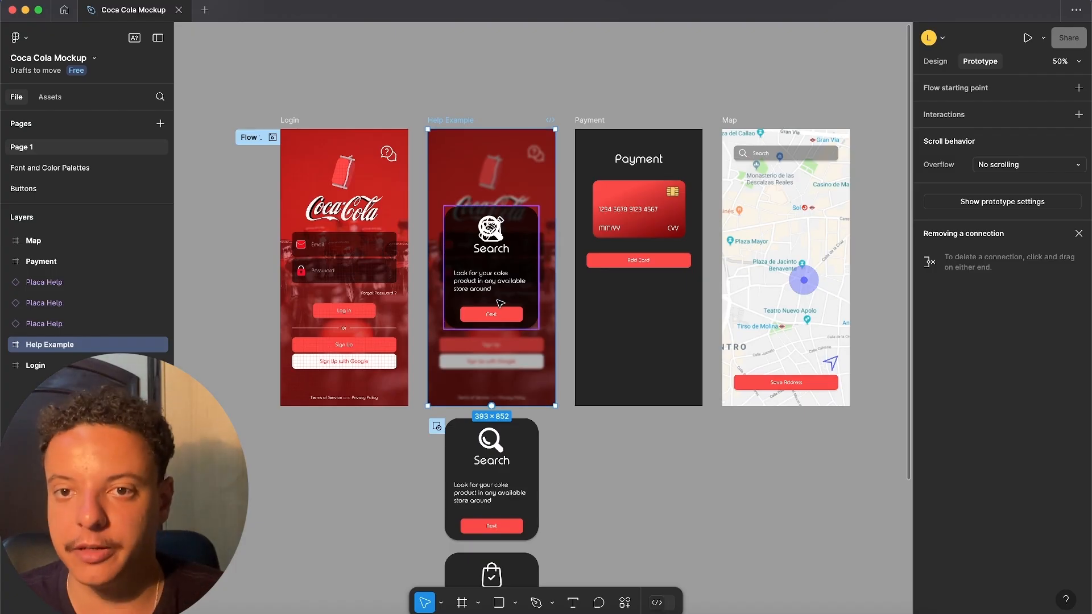
{"action": "scroll", "coordinate": [501, 303], "scroll_direction": "down", "scroll_amount": 5}
{"action": "scroll", "coordinate": [500, 398], "scroll_direction": "up", "scroll_amount": 3}
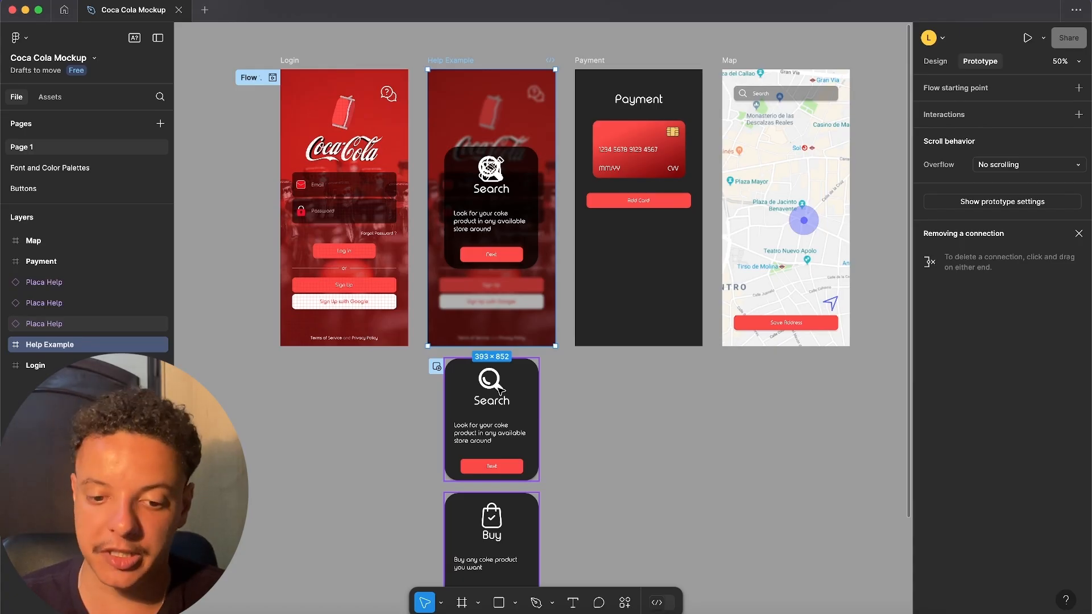
{"action": "left_click", "coordinate": [472, 306]}
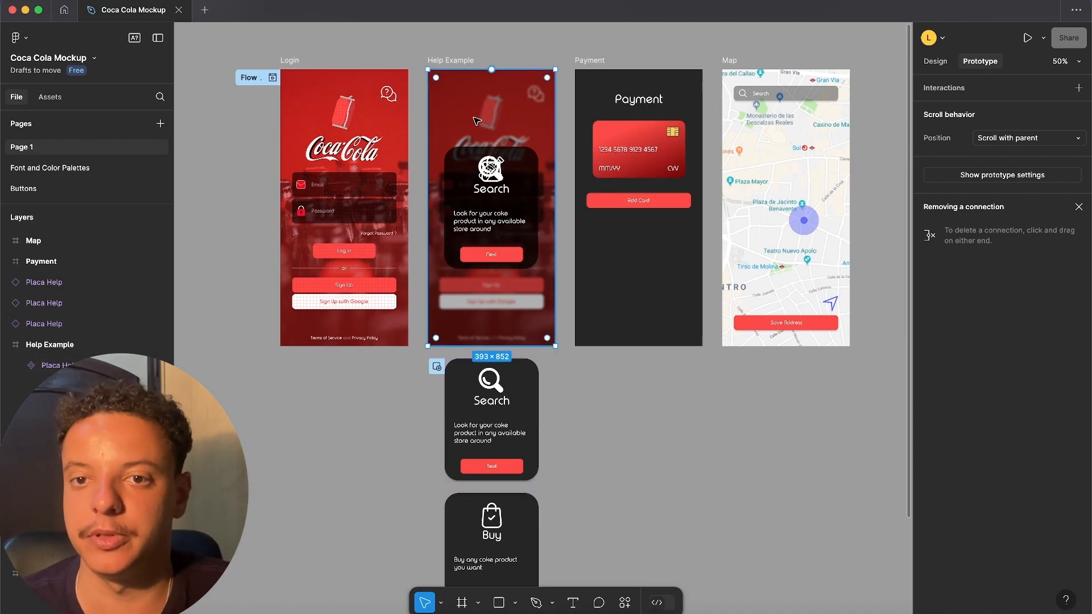
- Connect the Search help card's Next button to the Buy help card with an on-tap interaction
{"action": "scroll", "coordinate": [476, 121], "scroll_direction": "down", "scroll_amount": 2}
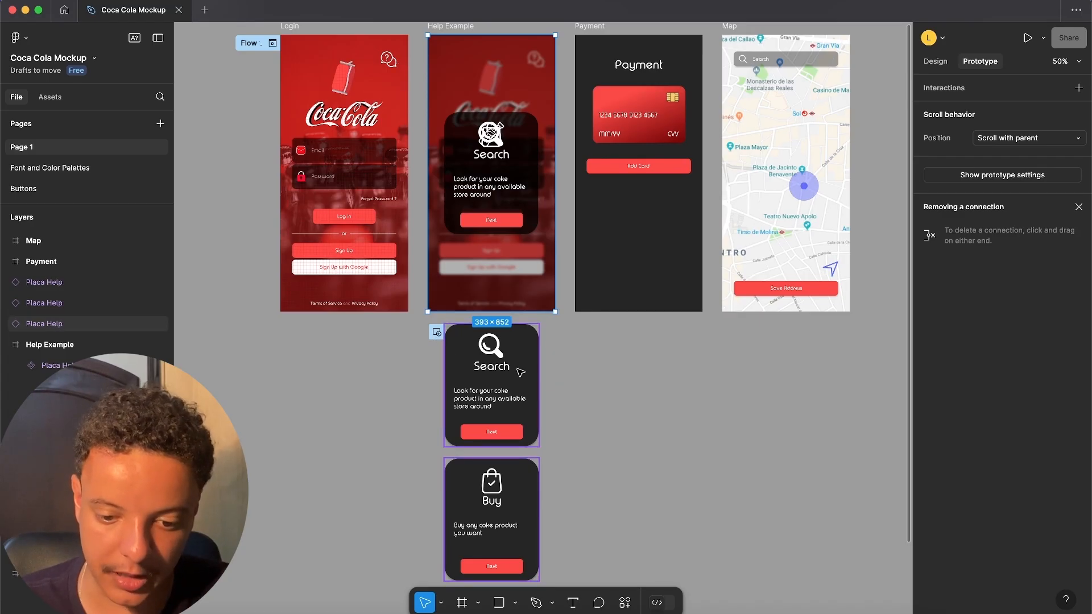
{"action": "left_click", "coordinate": [498, 434]}
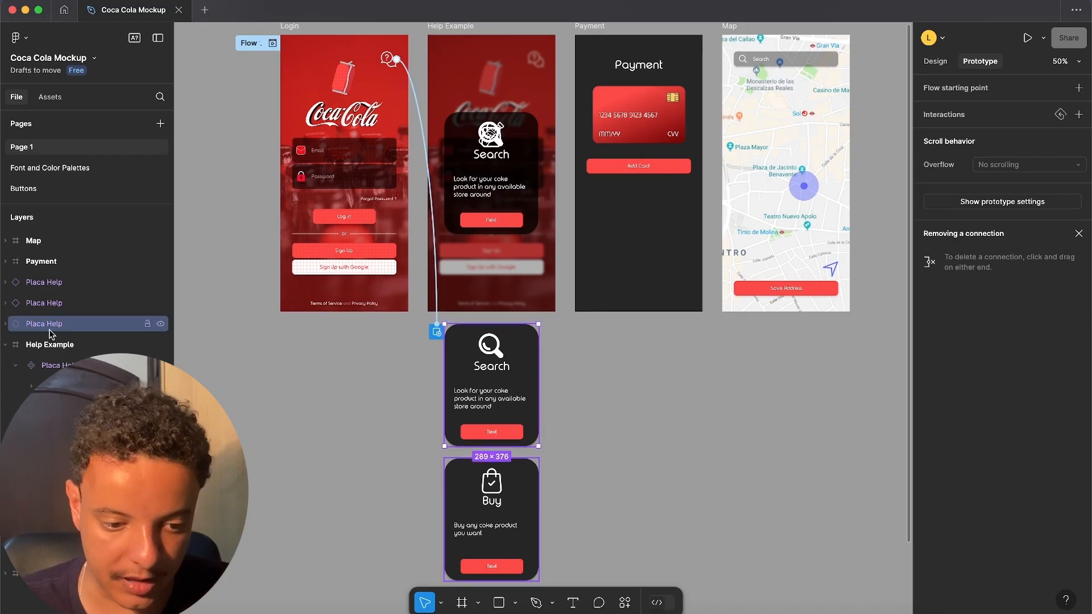
{"action": "left_click", "coordinate": [5, 324]}
{"action": "left_click", "coordinate": [51, 349]}
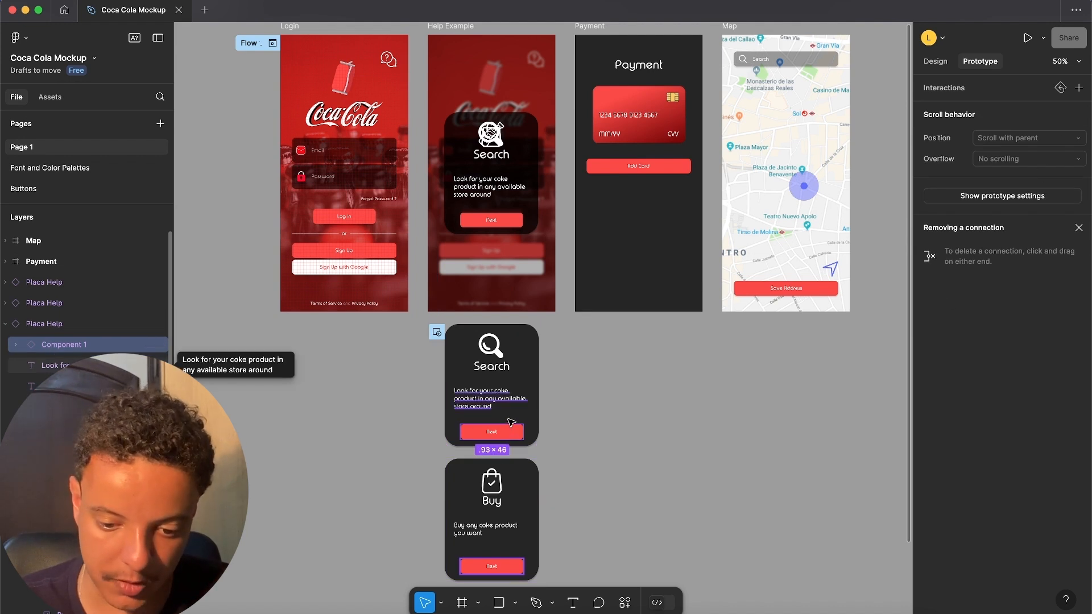
{"action": "scroll", "coordinate": [504, 424], "scroll_direction": "down", "scroll_amount": 3}
{"action": "left_click_drag", "start_coordinate": [492, 356], "coordinate": [486, 414]}
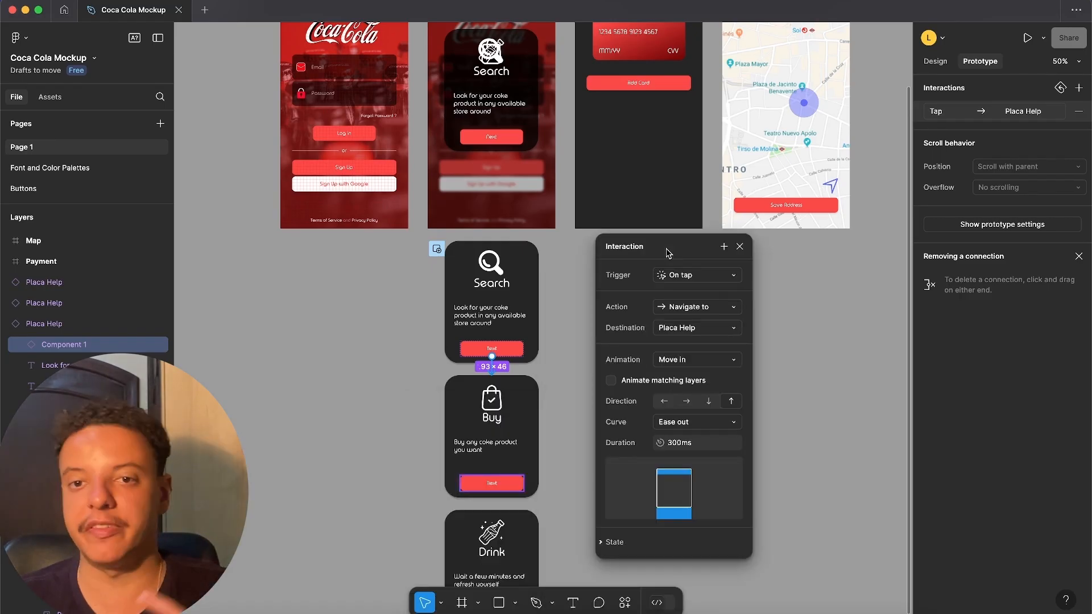
- Set the Search card's Next button interaction to Swap overlay with an Instant animation
{"action": "left_click", "coordinate": [719, 311]}
{"action": "left_click", "coordinate": [691, 411]}
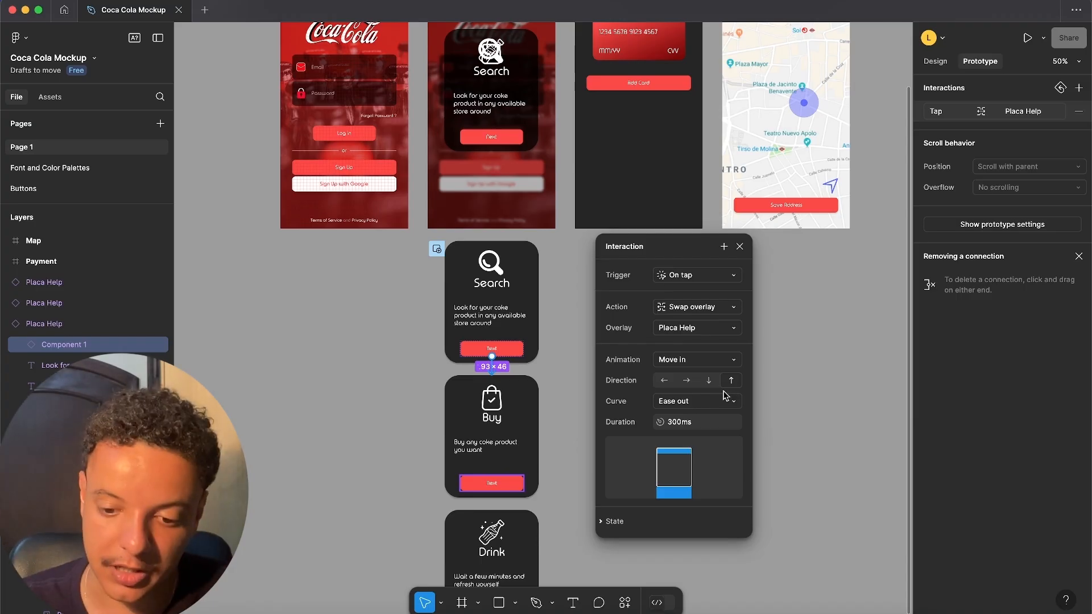
{"action": "left_click", "coordinate": [731, 362]}
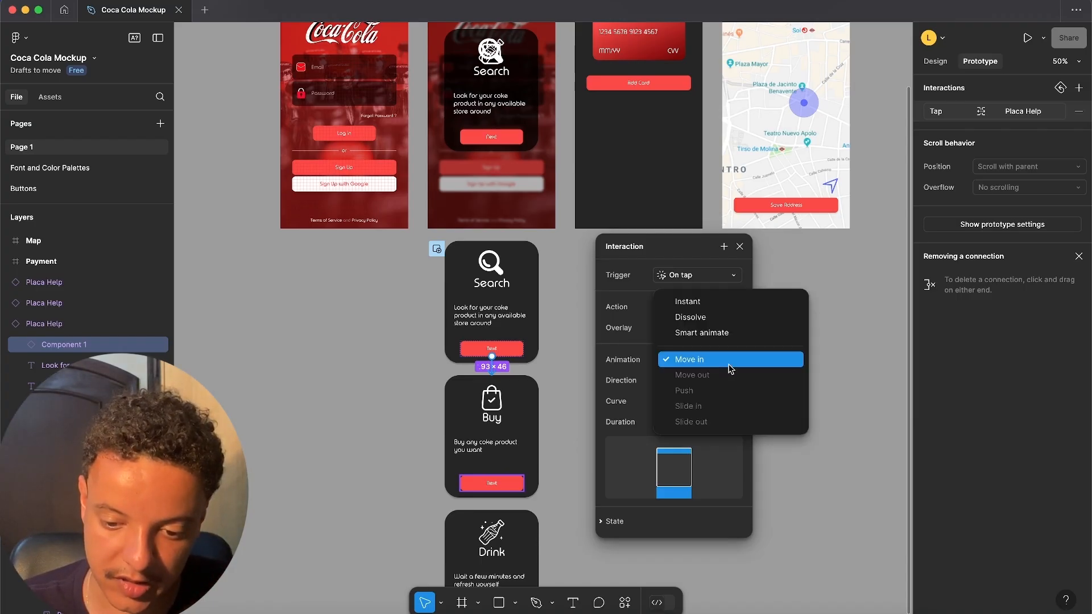
{"action": "left_click", "coordinate": [684, 299]}
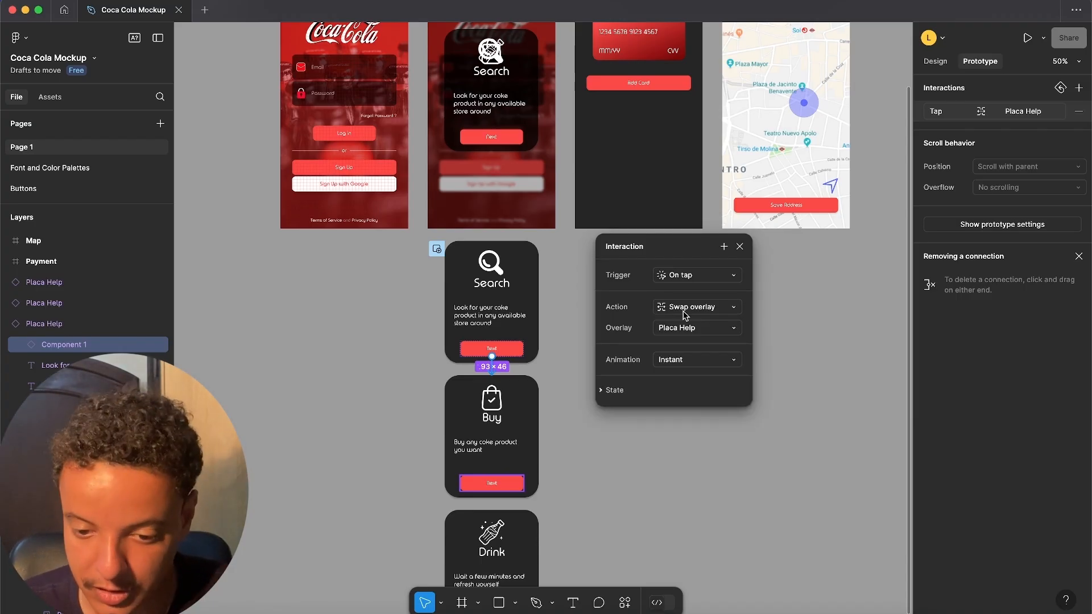
- Connect the Buy help card's Next button to the Drink help card with an on-tap Swap overlay interaction
{"action": "scroll", "coordinate": [499, 327], "scroll_direction": "down", "scroll_amount": 5}
{"action": "left_click", "coordinate": [499, 327]}
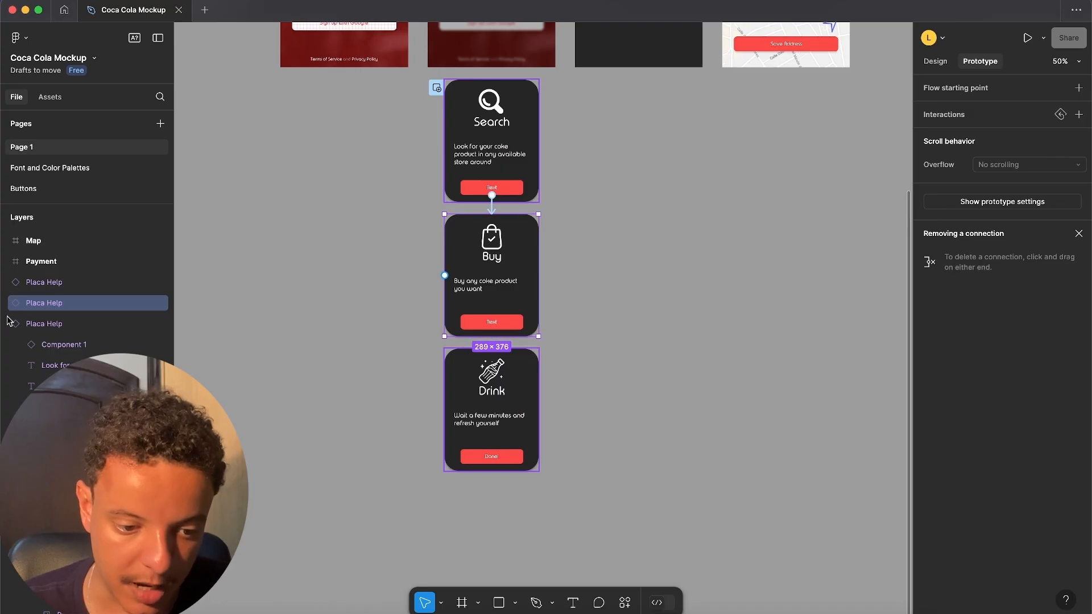
{"action": "left_click", "coordinate": [492, 322]}
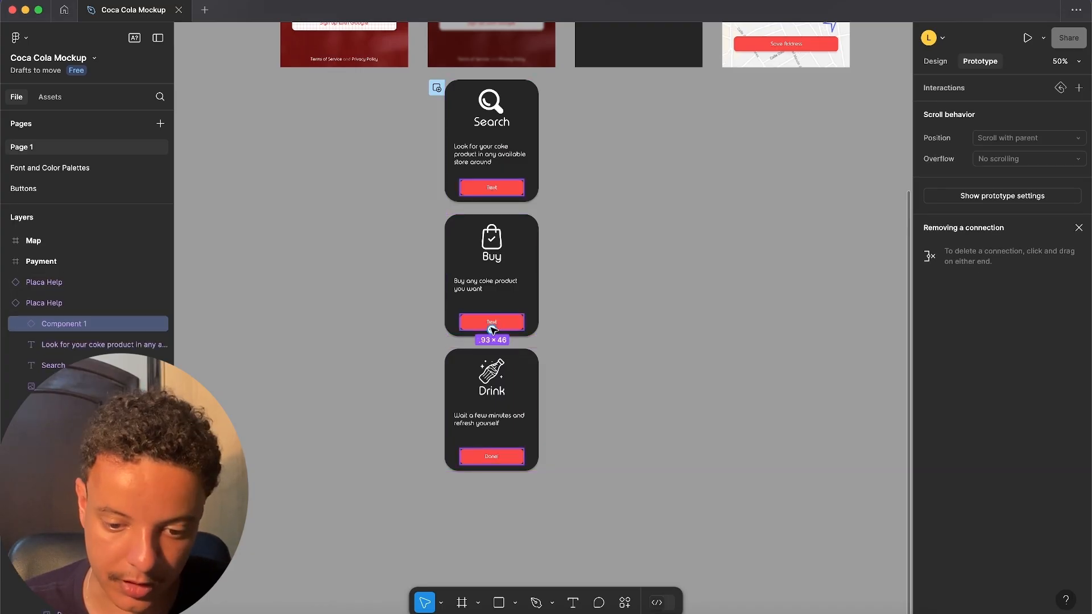
{"action": "left_click_drag", "start_coordinate": [492, 388], "coordinate": [495, 386]}
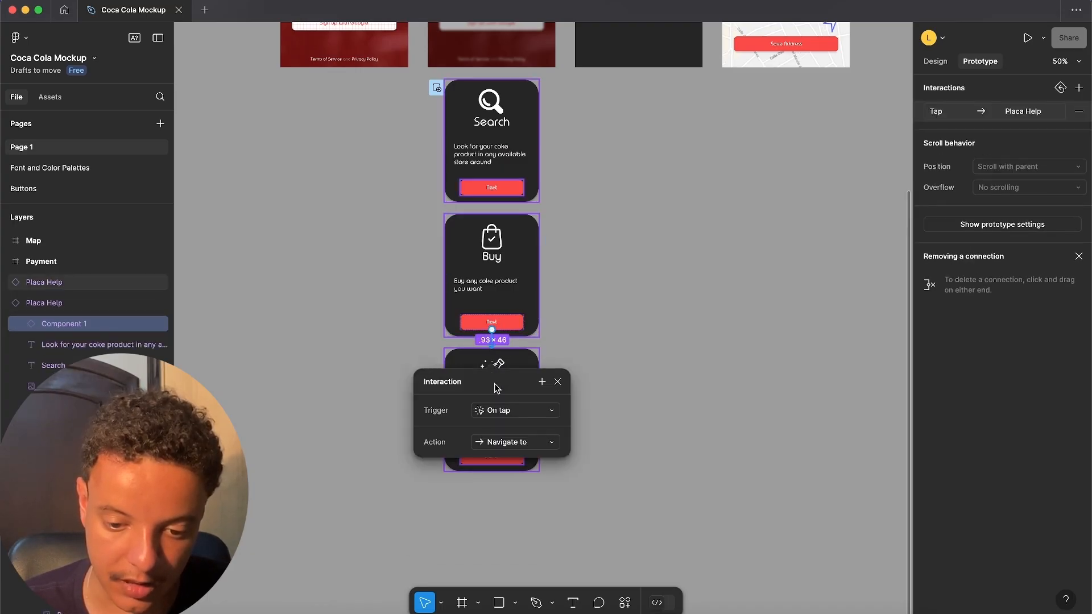
{"action": "left_click", "coordinate": [518, 441]}
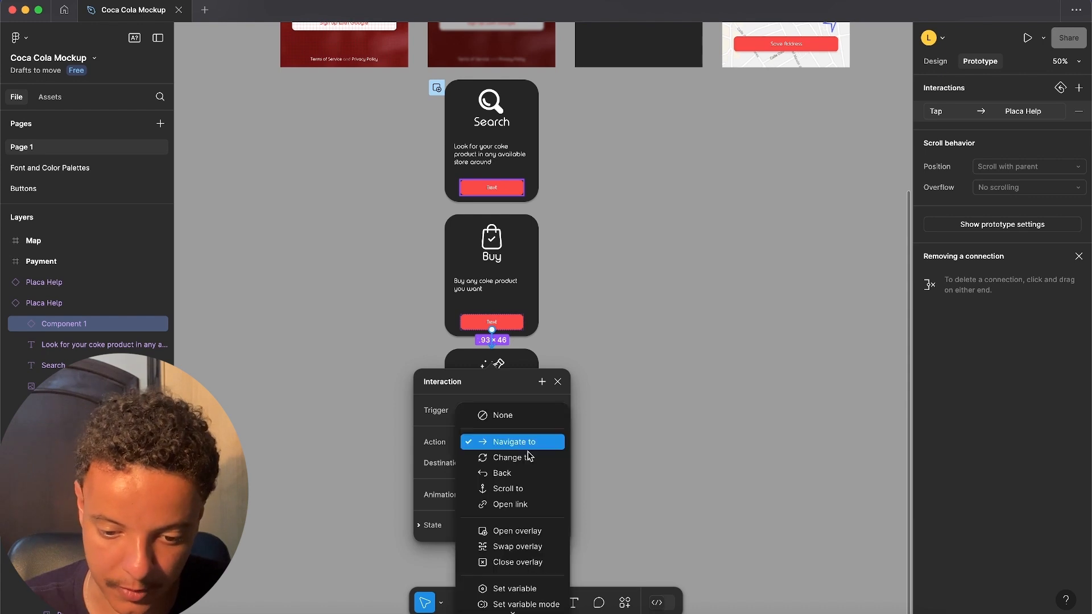
{"action": "left_click", "coordinate": [515, 549]}
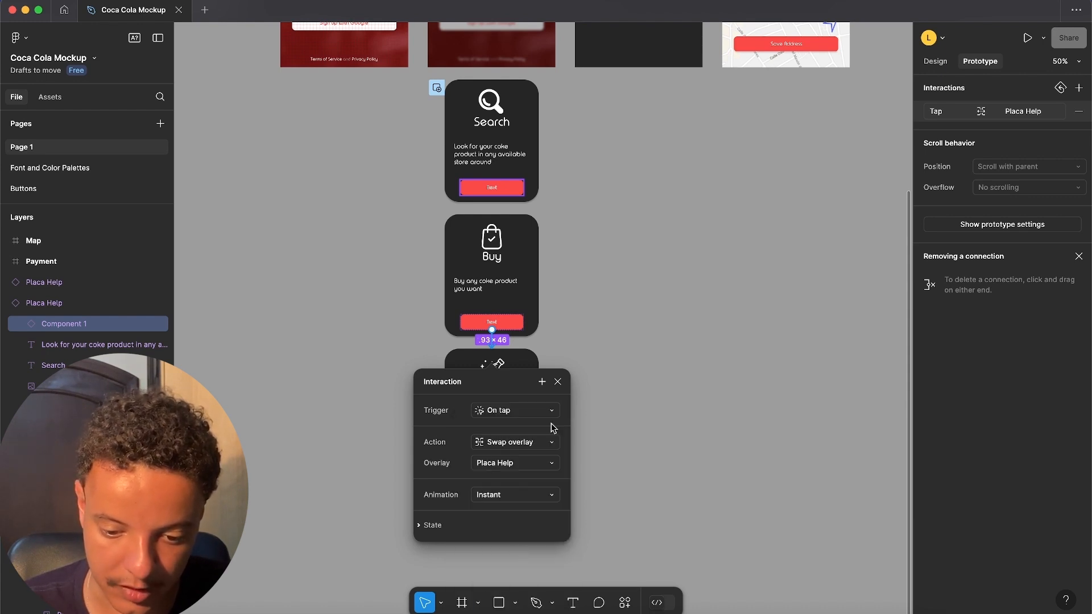
{"action": "key", "text": "Escape"}
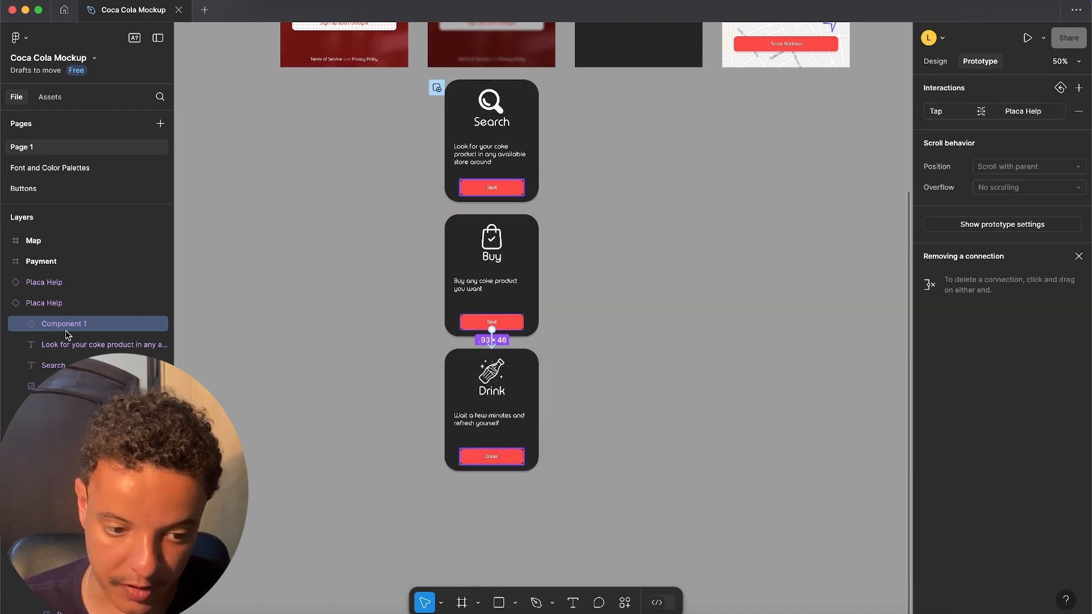
- Add an on-tap interaction with the Close overlay action to the Drink help card's Done button
{"action": "left_click", "coordinate": [6, 303]}
{"action": "left_click", "coordinate": [42, 301]}
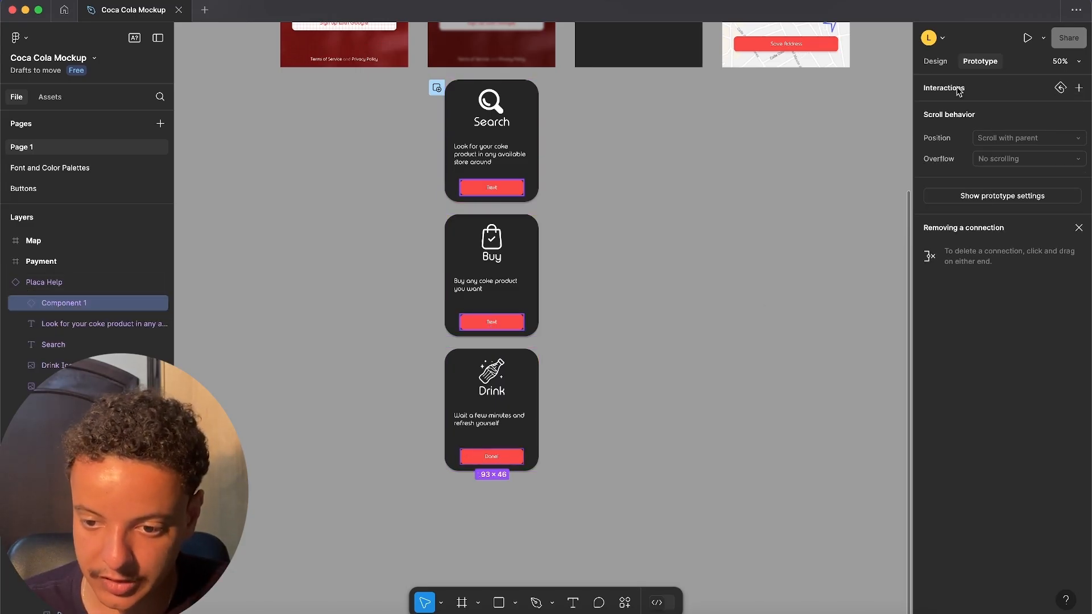
{"action": "mouse_move", "coordinate": [498, 465]}
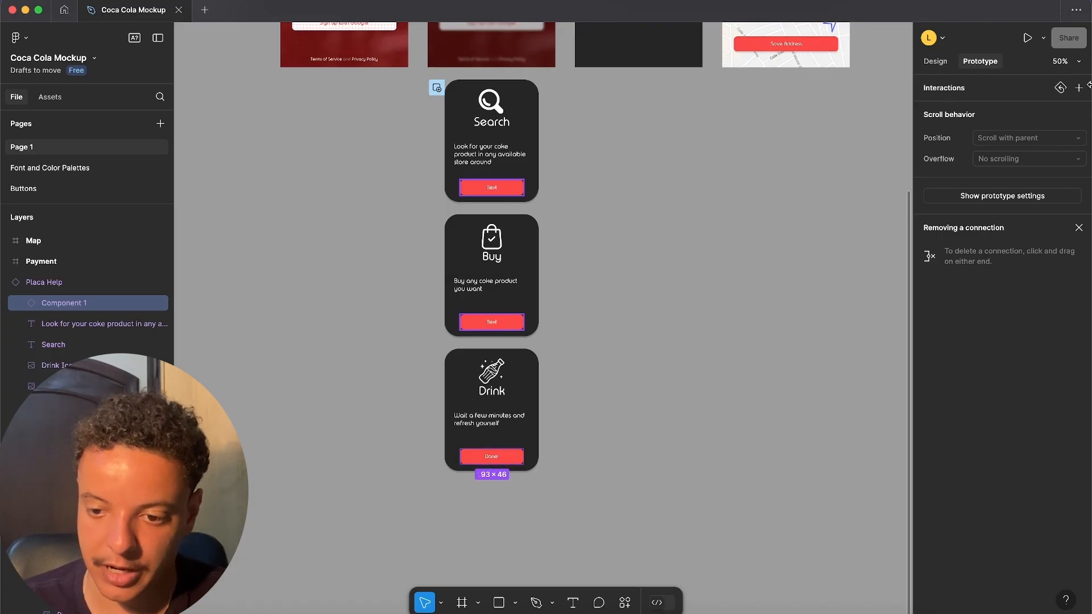
{"action": "left_click", "coordinate": [1079, 88]}
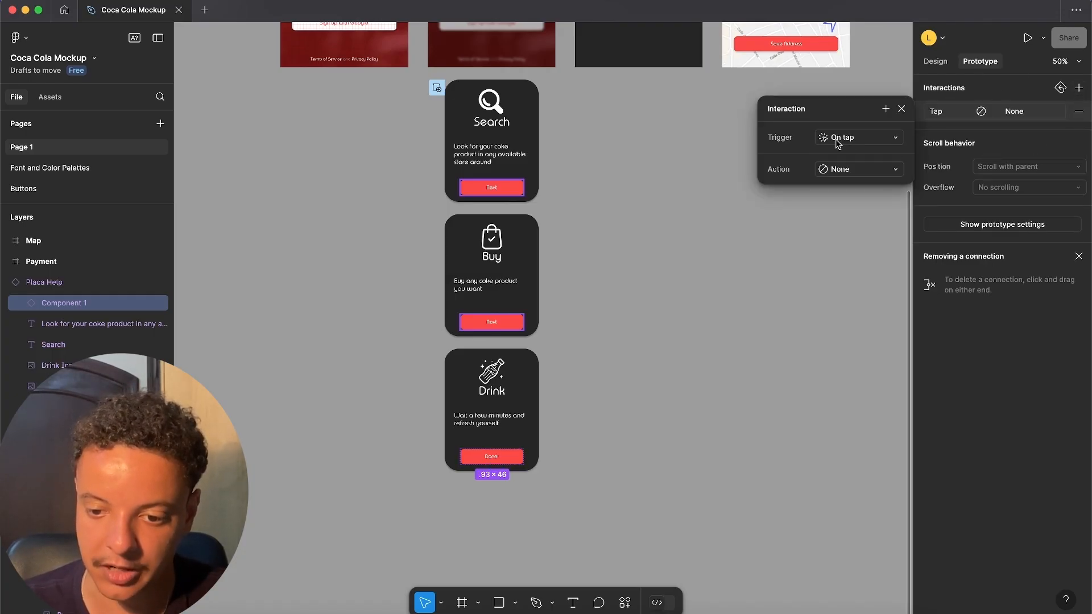
{"action": "left_click", "coordinate": [873, 169]}
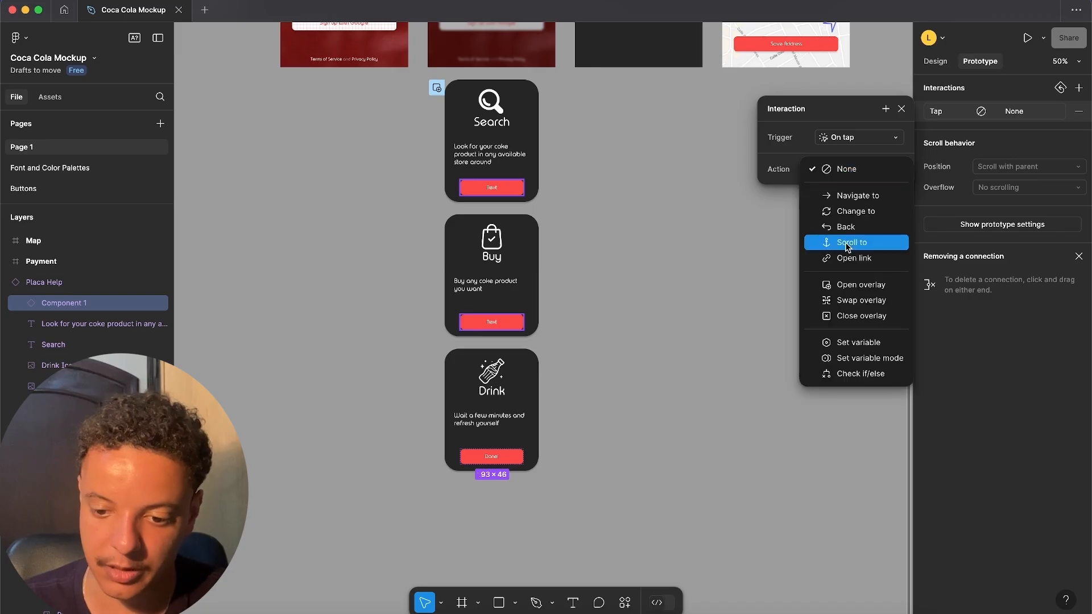
{"action": "left_click", "coordinate": [845, 316]}
{"action": "left_click", "coordinate": [1034, 320]}
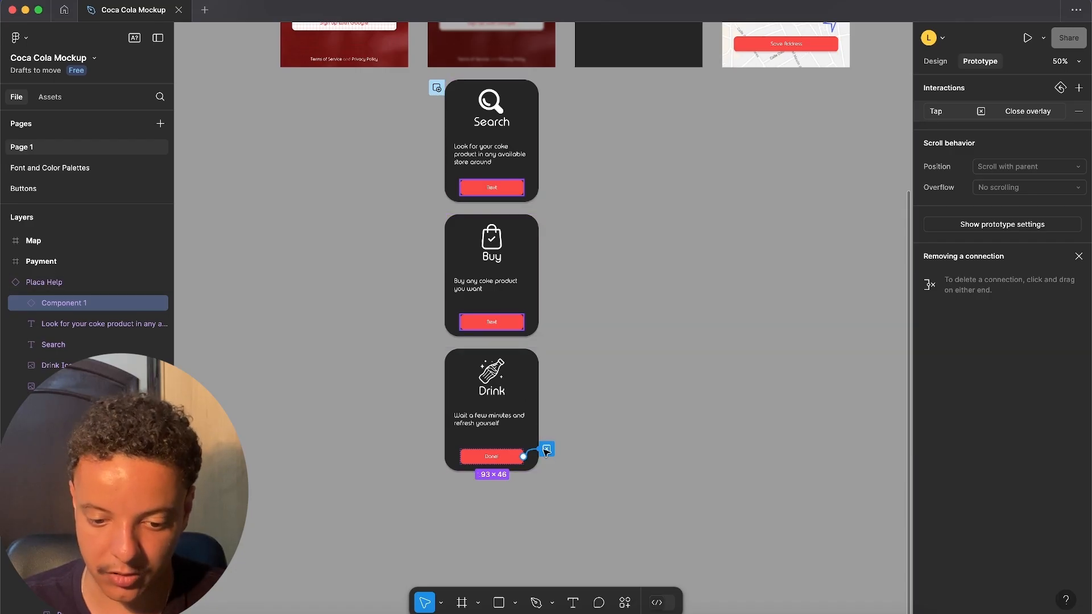
- Preview Flow 1 again and test the help overlay from Search through Buy and Drink to its closing button
{"action": "scroll", "coordinate": [641, 339], "scroll_direction": "up", "scroll_amount": 5}
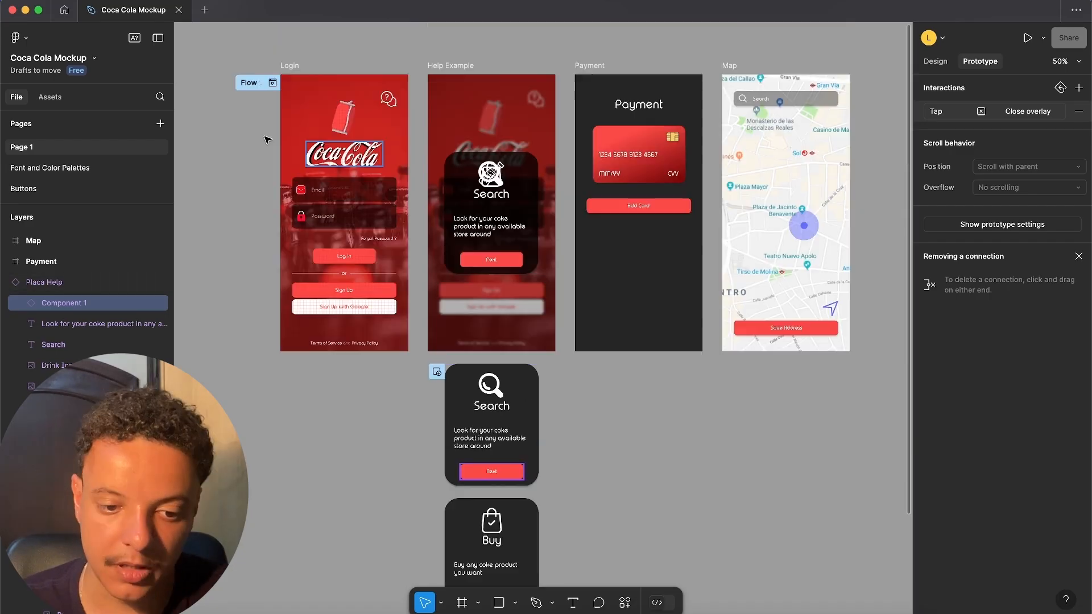
{"action": "left_click", "coordinate": [272, 84]}
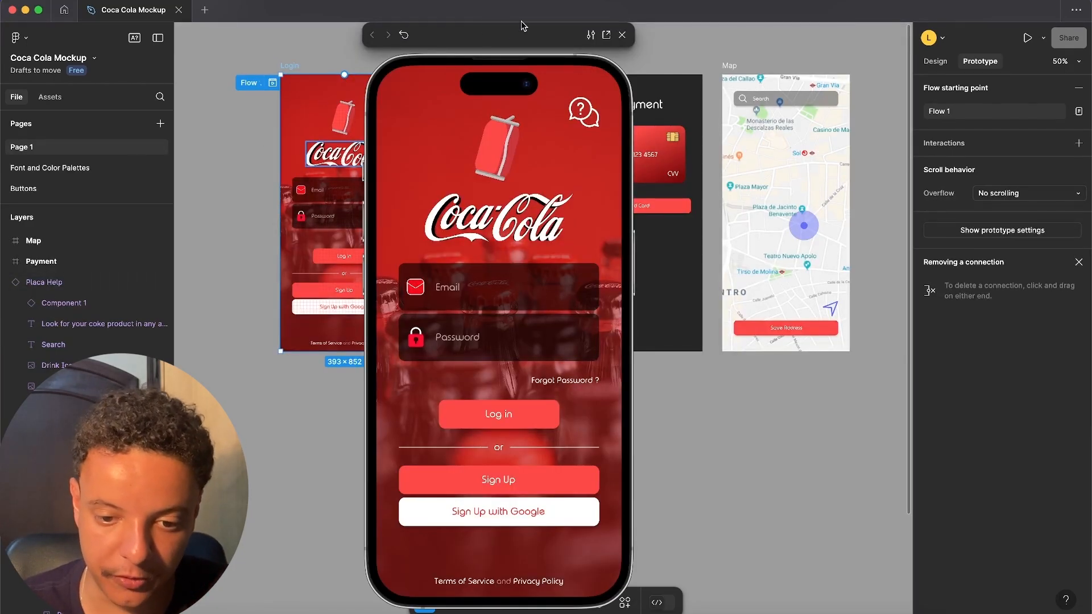
{"action": "left_click_drag", "start_coordinate": [529, 26], "coordinate": [569, 25]}
{"action": "left_click", "coordinate": [623, 116]}
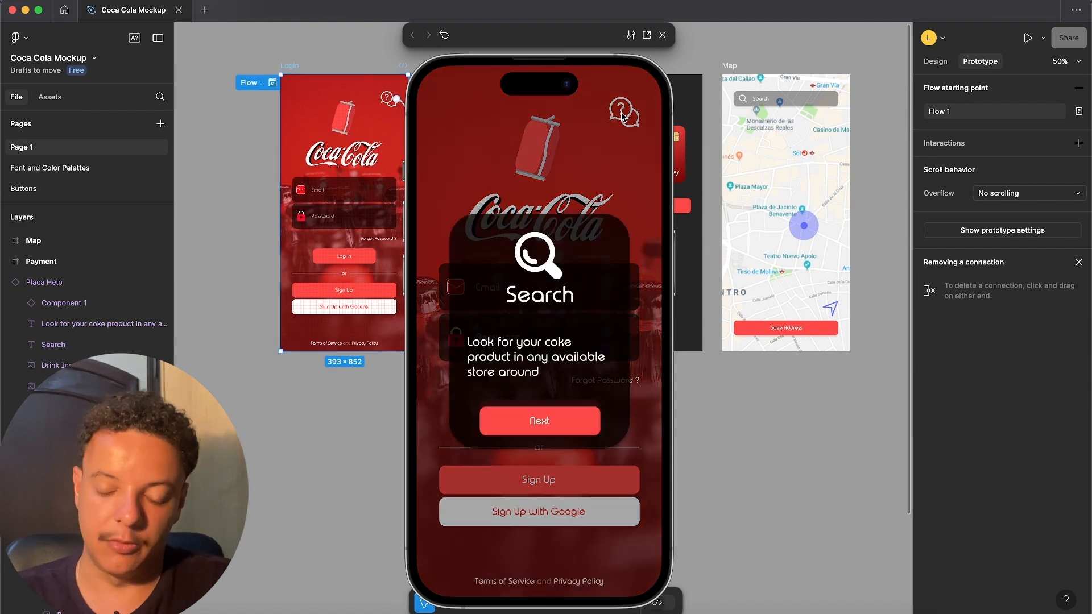
{"action": "left_click", "coordinate": [535, 423]}
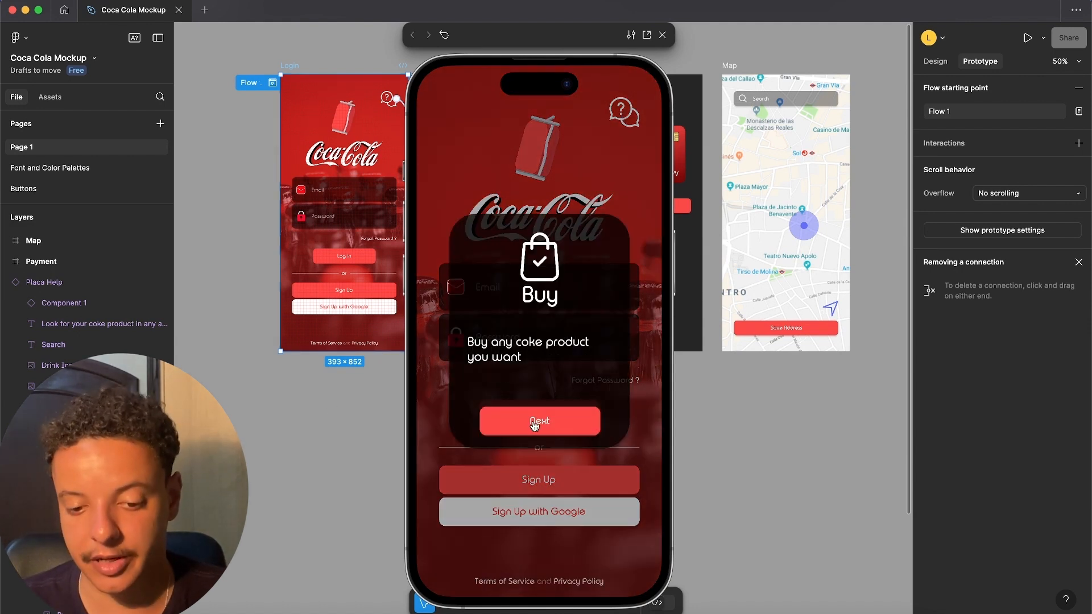
{"action": "left_click", "coordinate": [534, 424]}
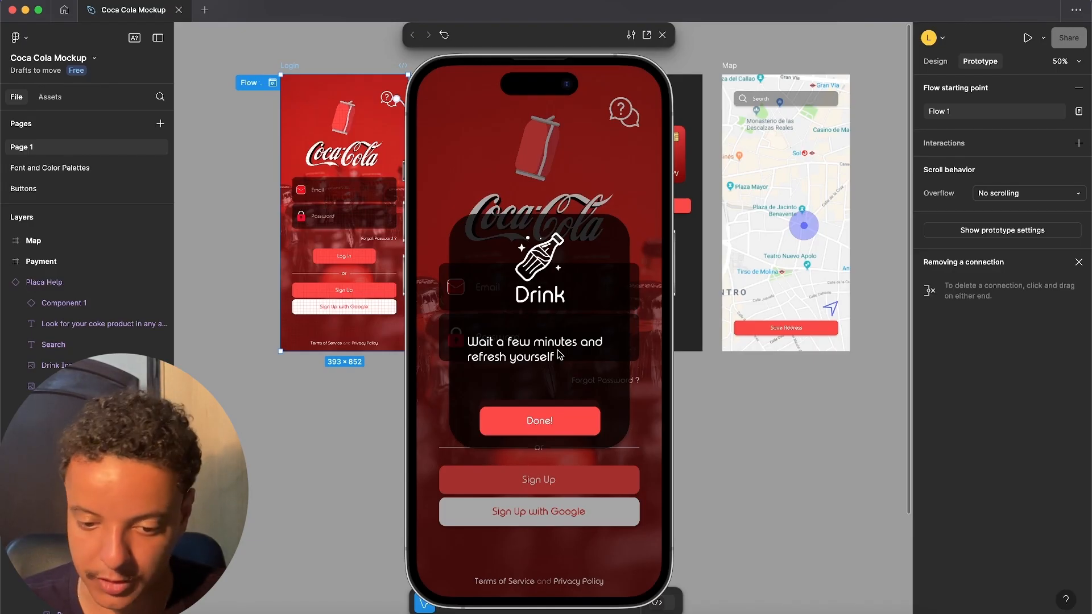
{"action": "left_click", "coordinate": [538, 422]}
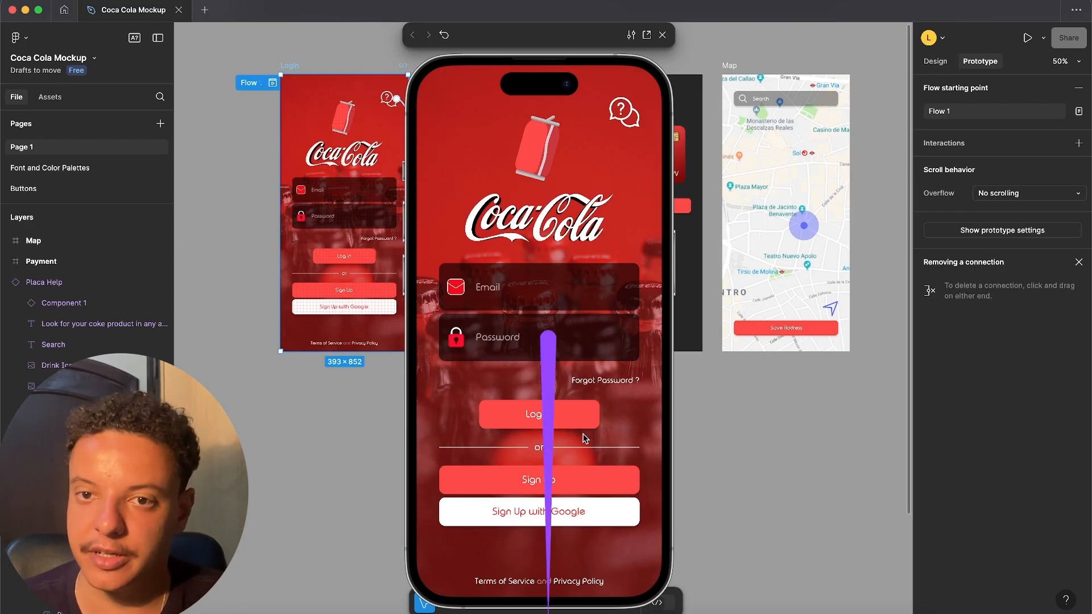
- Connect the Login screen's Log in button to Map with an on-tap Navigate to interaction, Move in animation and 200 ms duration
{"action": "left_click", "coordinate": [352, 280]}
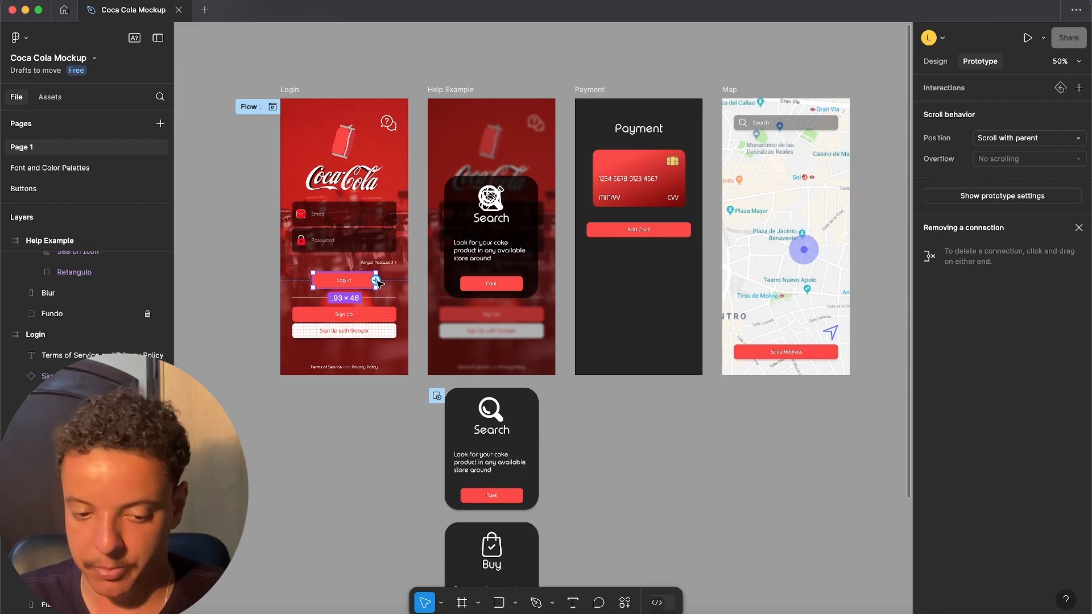
{"action": "left_click_drag", "start_coordinate": [375, 280], "coordinate": [768, 236]}
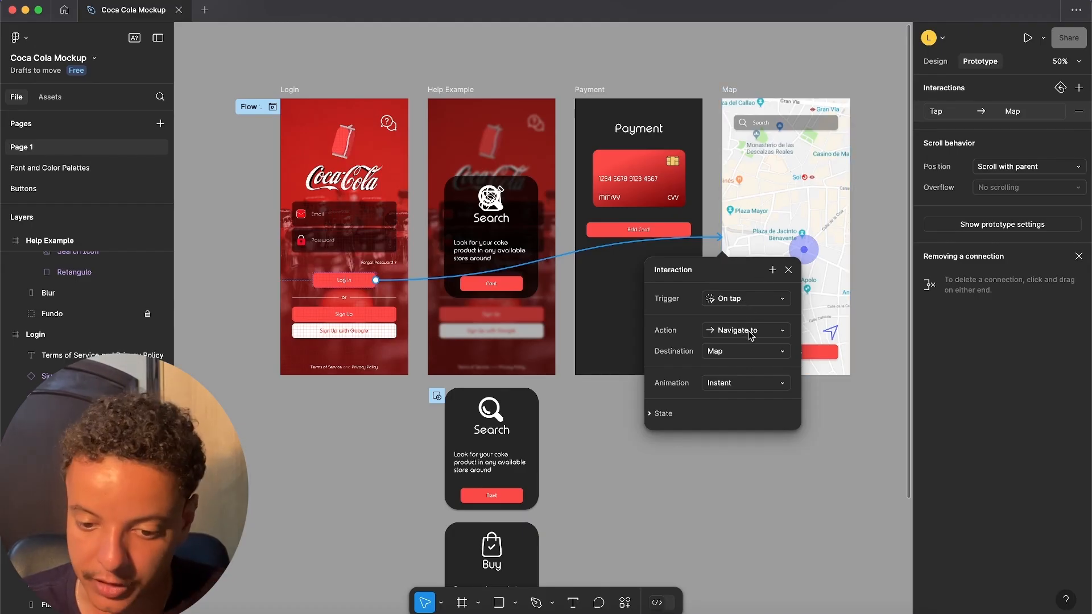
{"action": "left_click", "coordinate": [741, 389]}
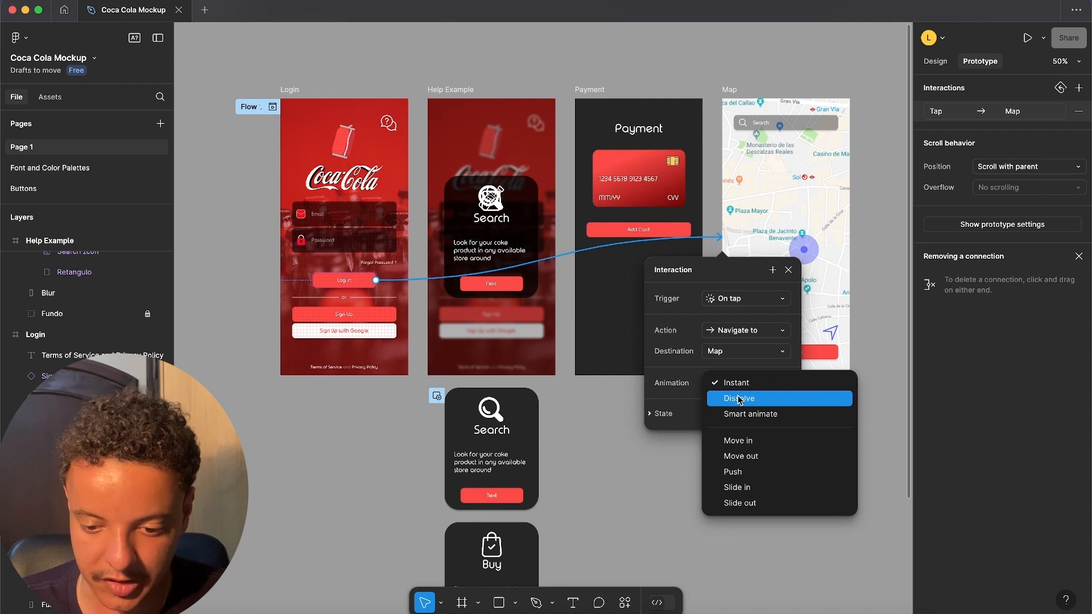
{"action": "left_click", "coordinate": [736, 440]}
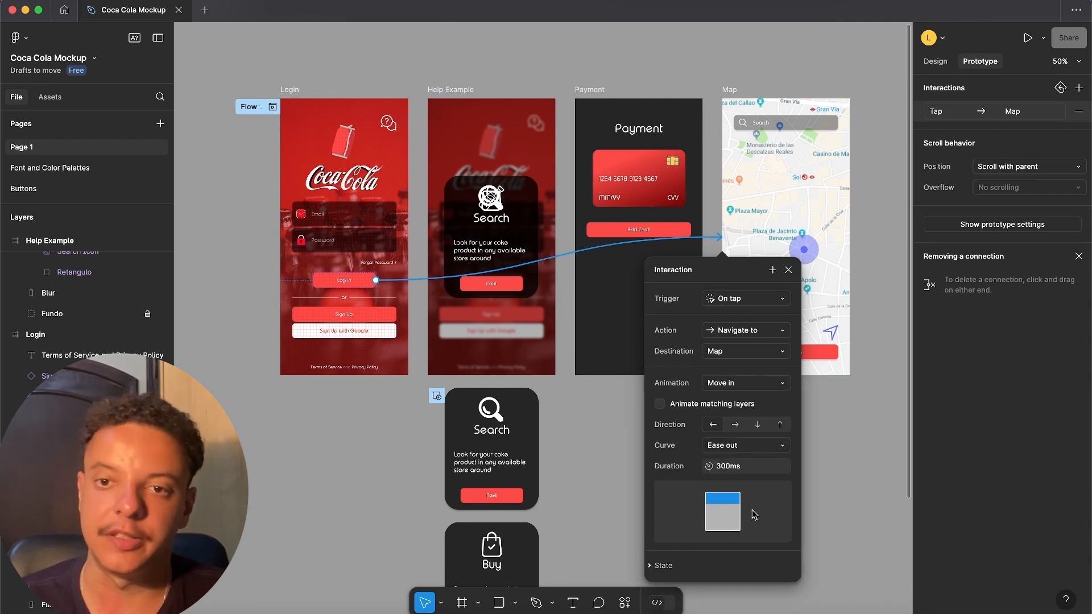
{"action": "left_click", "coordinate": [723, 472]}
{"action": "type", "text": "200"}
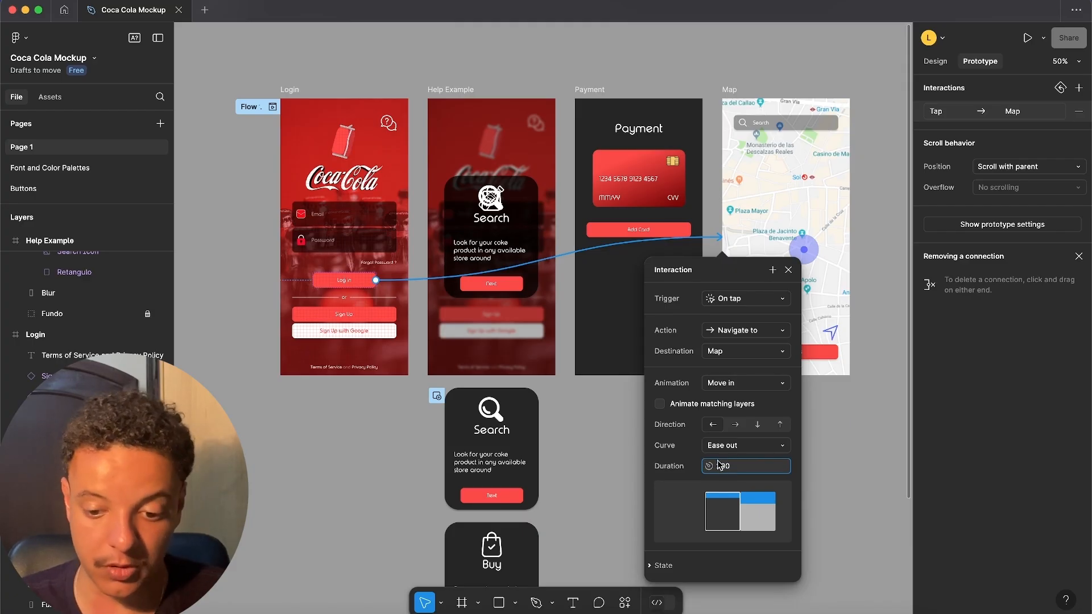
{"action": "left_click", "coordinate": [770, 405]}
{"action": "left_click", "coordinate": [770, 405]}
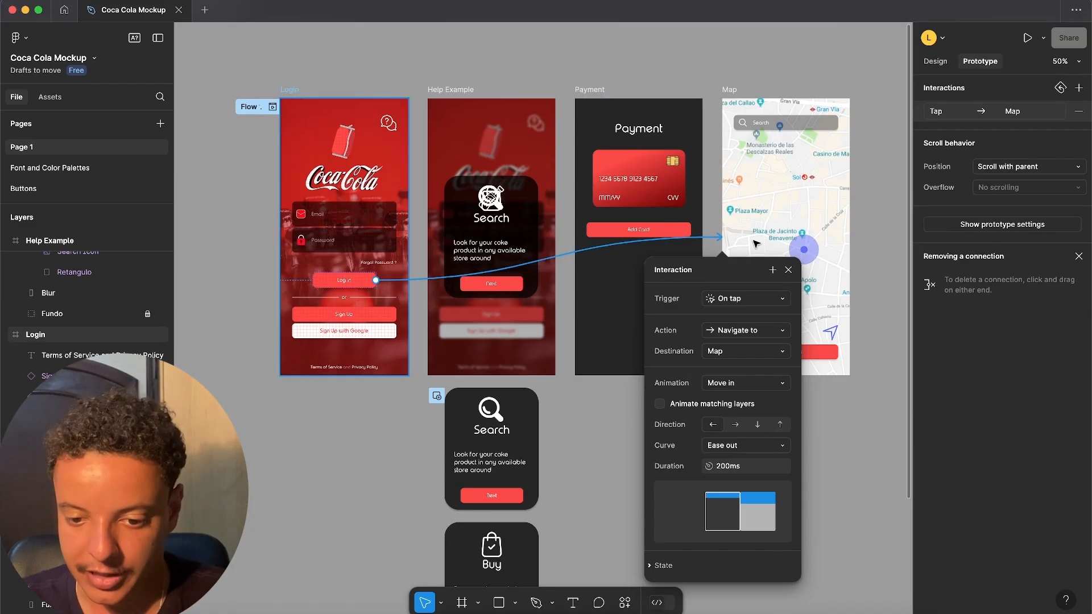
- Connect the Login screen's Sign Up button to the Payment screen with an on-tap Navigate to interaction and Move in animation
{"action": "left_click", "coordinate": [365, 319]}
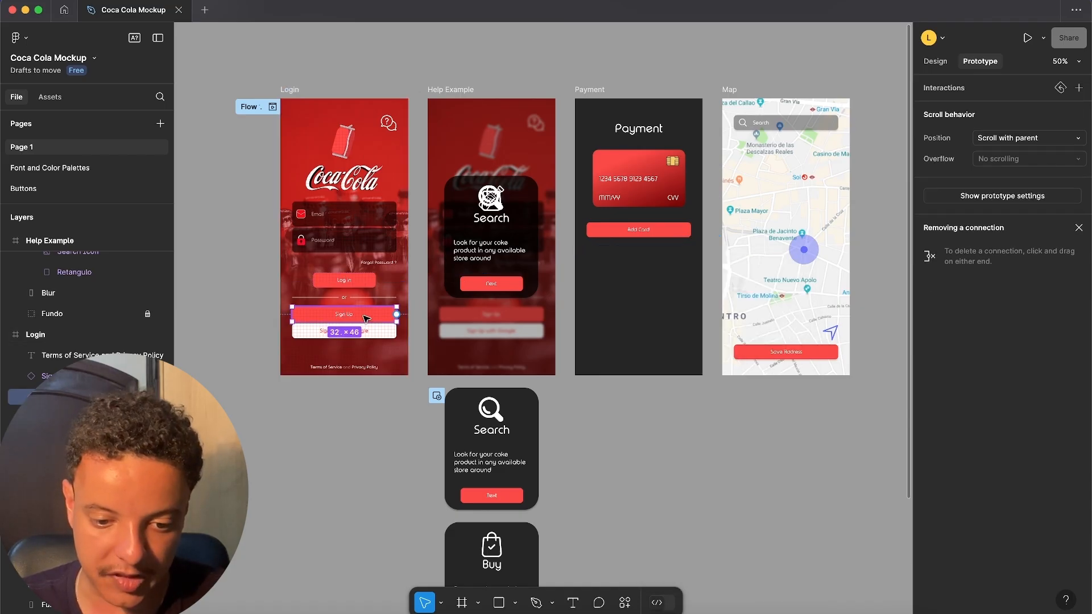
{"action": "left_click_drag", "start_coordinate": [397, 317], "coordinate": [640, 250]}
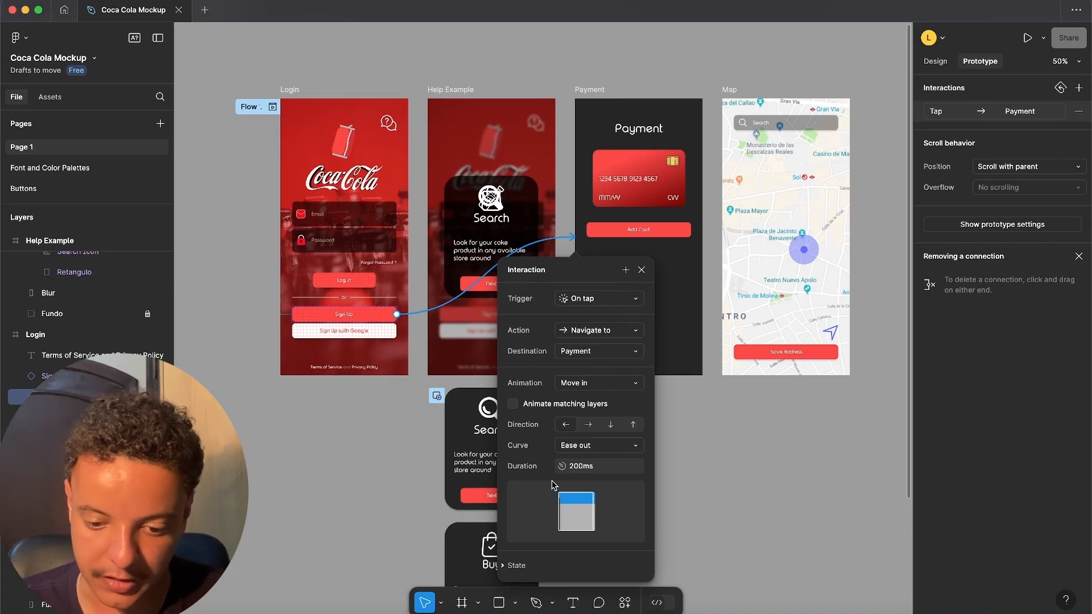
{"action": "left_click", "coordinate": [641, 270]}
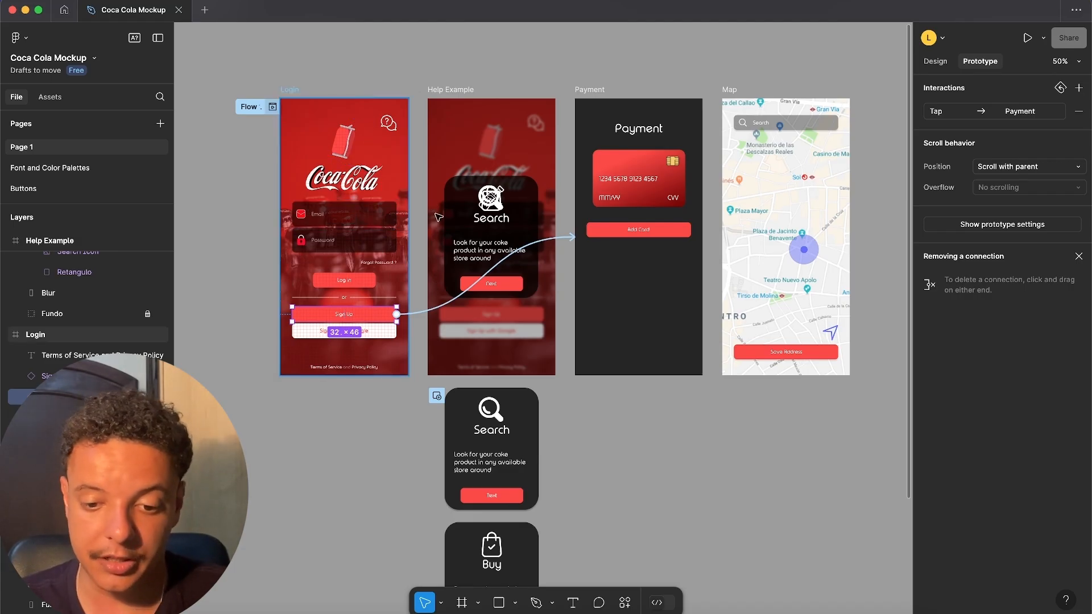
- Preview Flow 1, test the Log in and Sign Up buttons' navigation, restarting between them, and close the preview
{"action": "key", "text": "shift+space"}
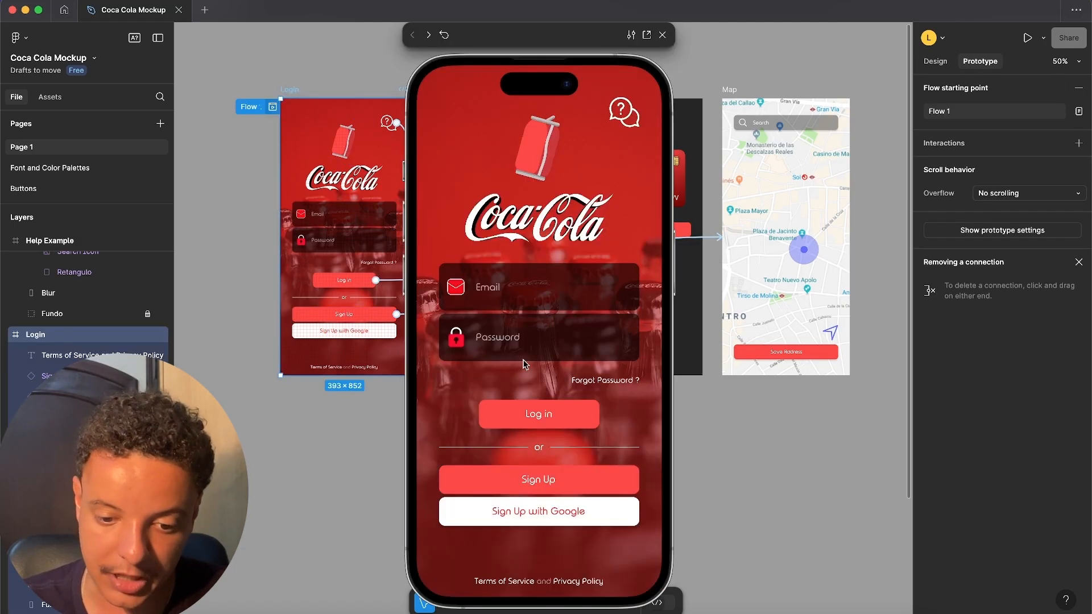
{"action": "left_click", "coordinate": [546, 421]}
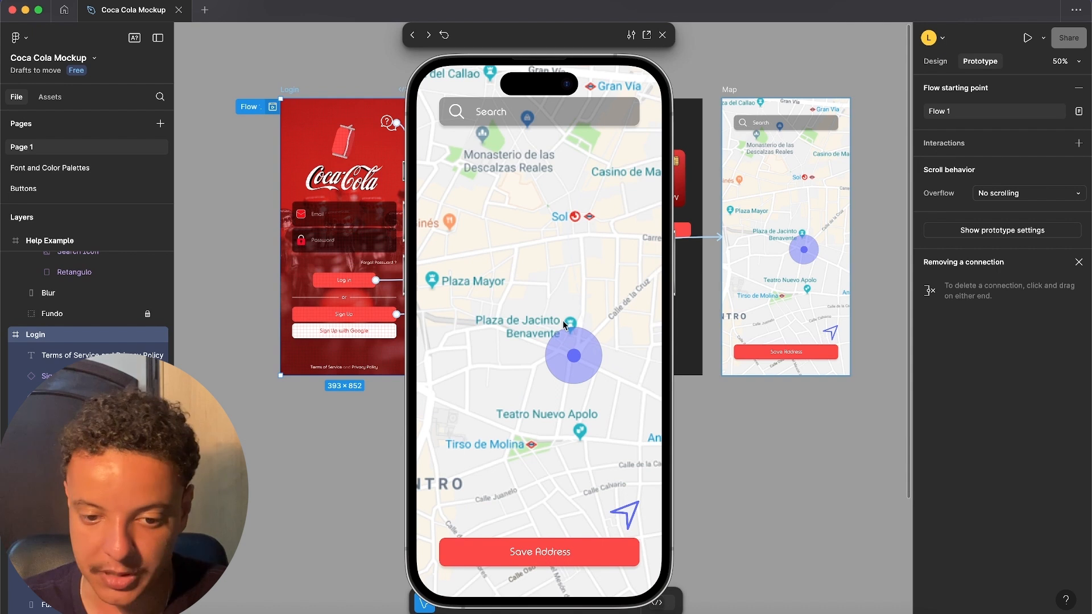
{"action": "left_click", "coordinate": [445, 35]}
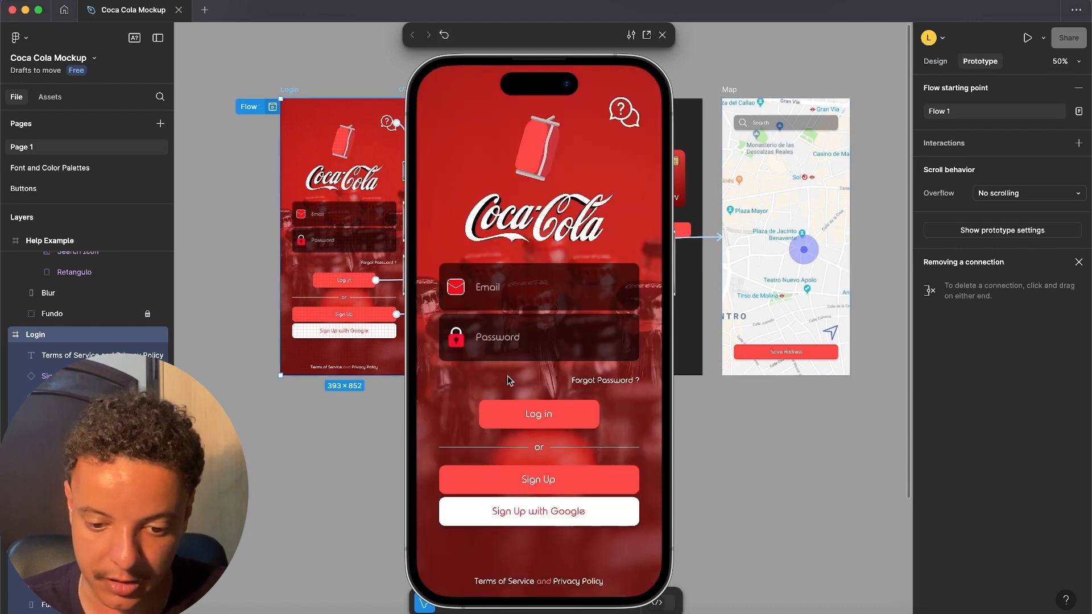
{"action": "left_click", "coordinate": [545, 477]}
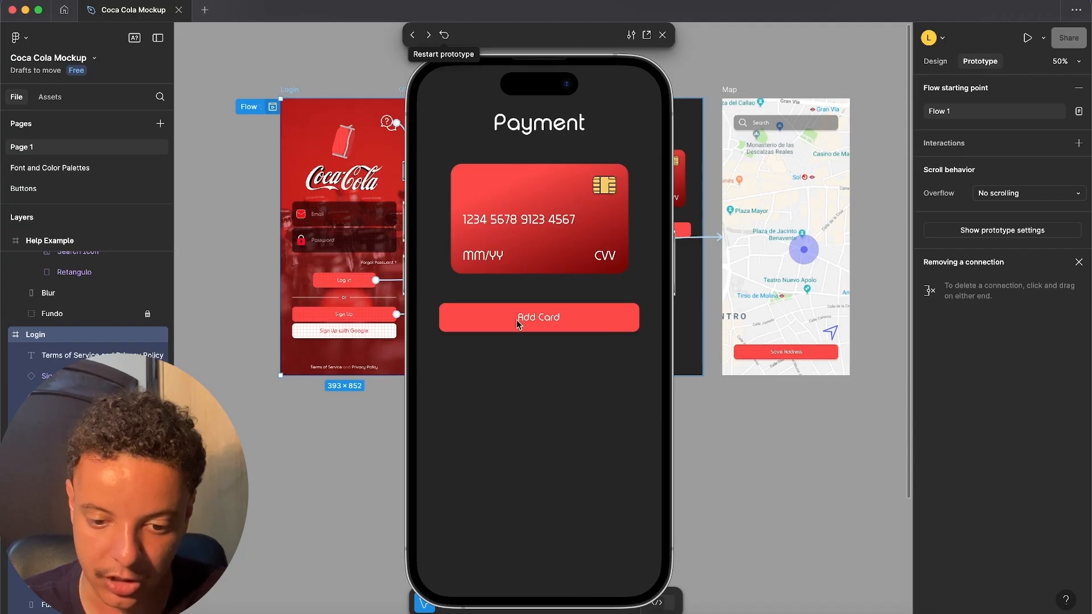
{"action": "left_click", "coordinate": [445, 35]}
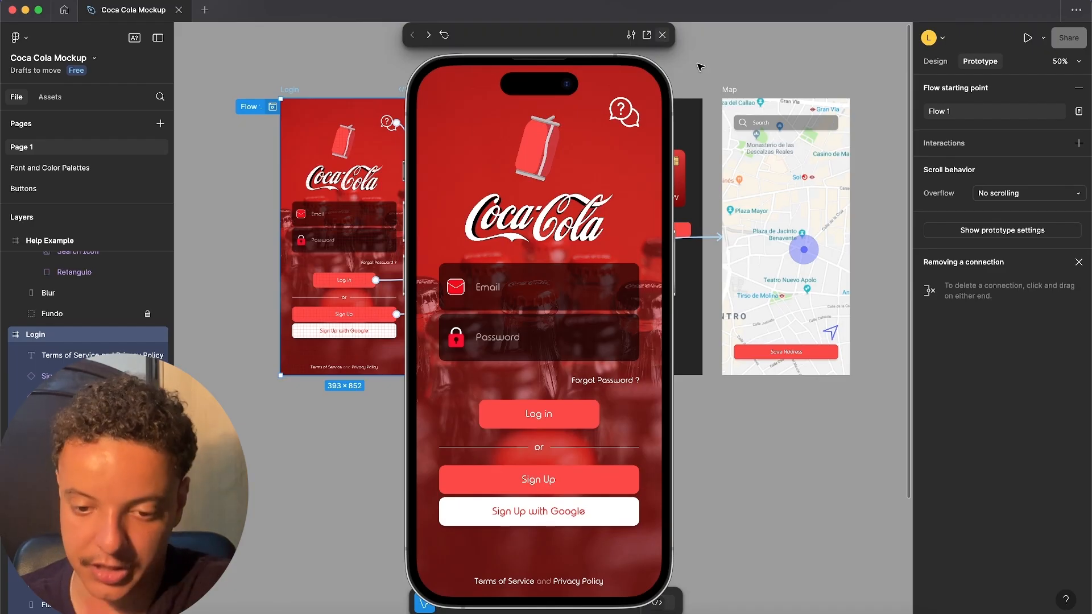
{"action": "key", "text": "Escape"}
{"action": "key", "text": "Escape"}
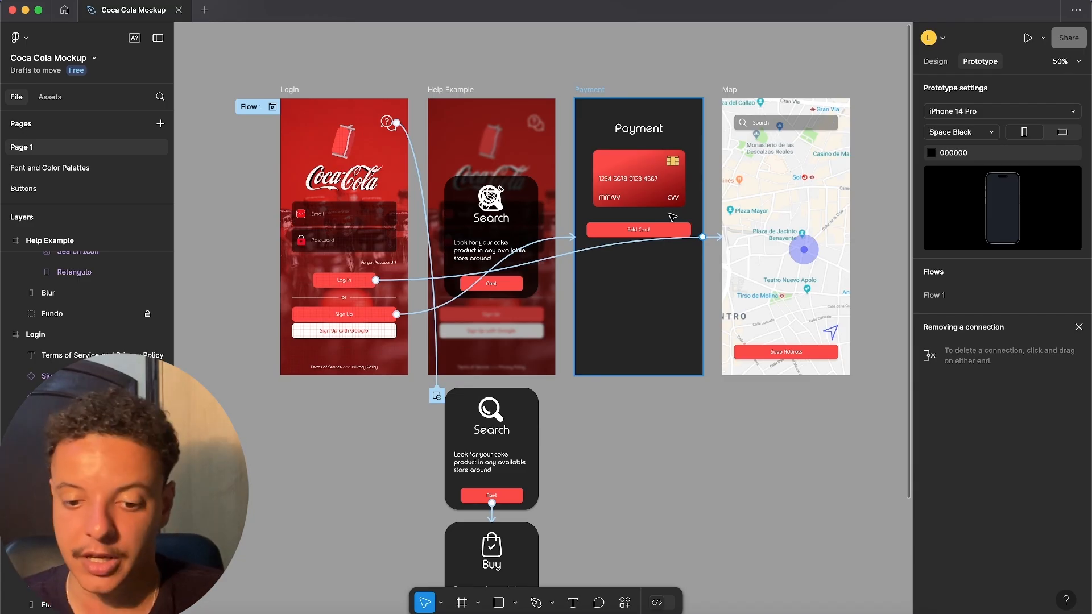
- Examine the Add Card, Log in and Sign Up buttons, and the small and big variants with their pressed versions on the Buttons page
{"action": "left_click", "coordinate": [655, 230]}
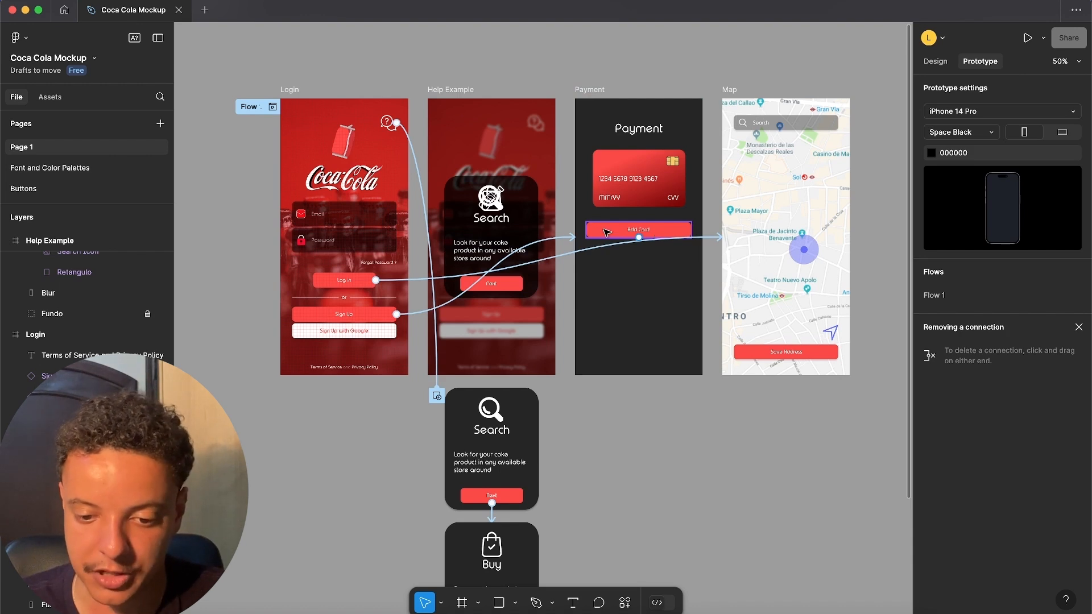
{"action": "left_click", "coordinate": [603, 233]}
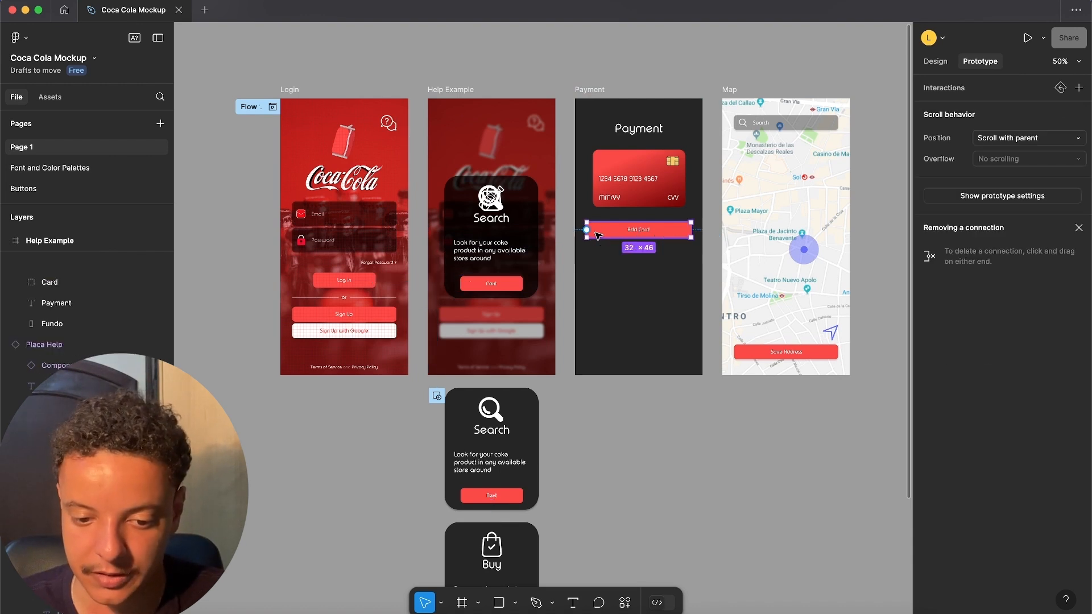
{"action": "left_click", "coordinate": [357, 285]}
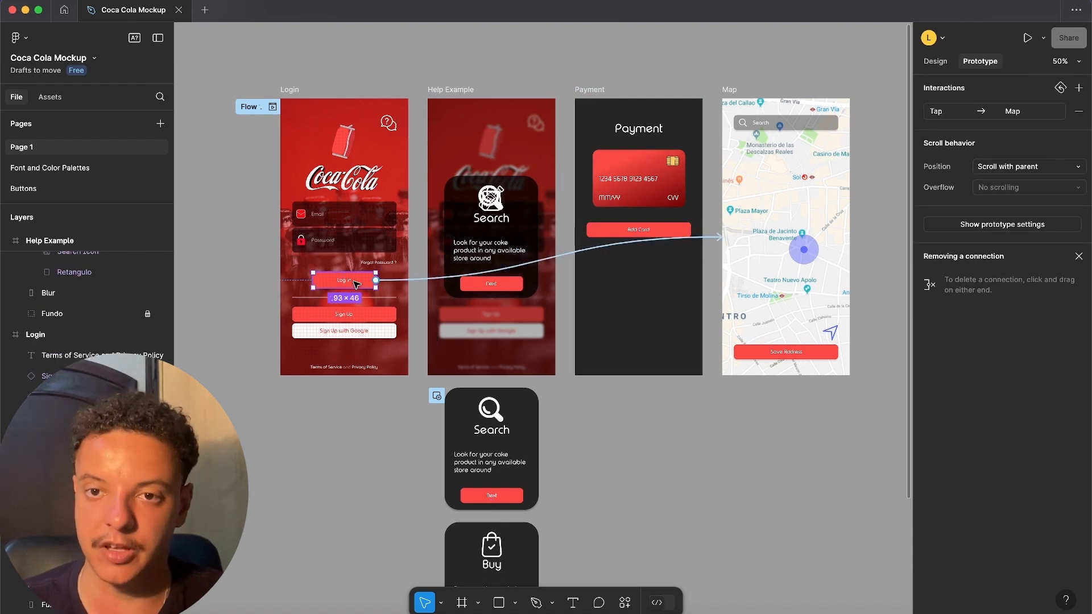
{"action": "left_click", "coordinate": [368, 318]}
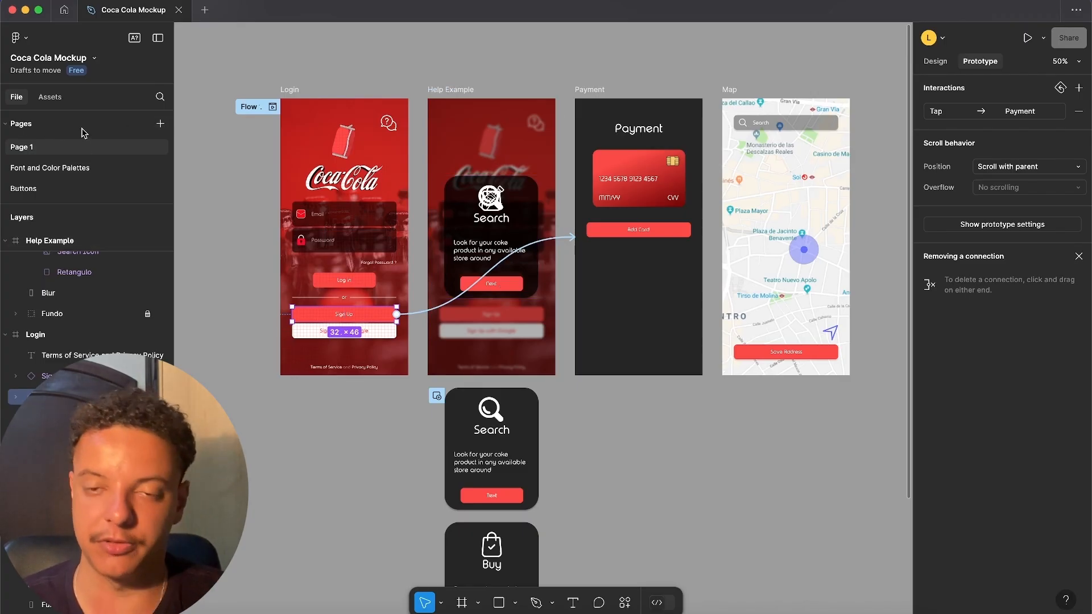
{"action": "left_click", "coordinate": [20, 190]}
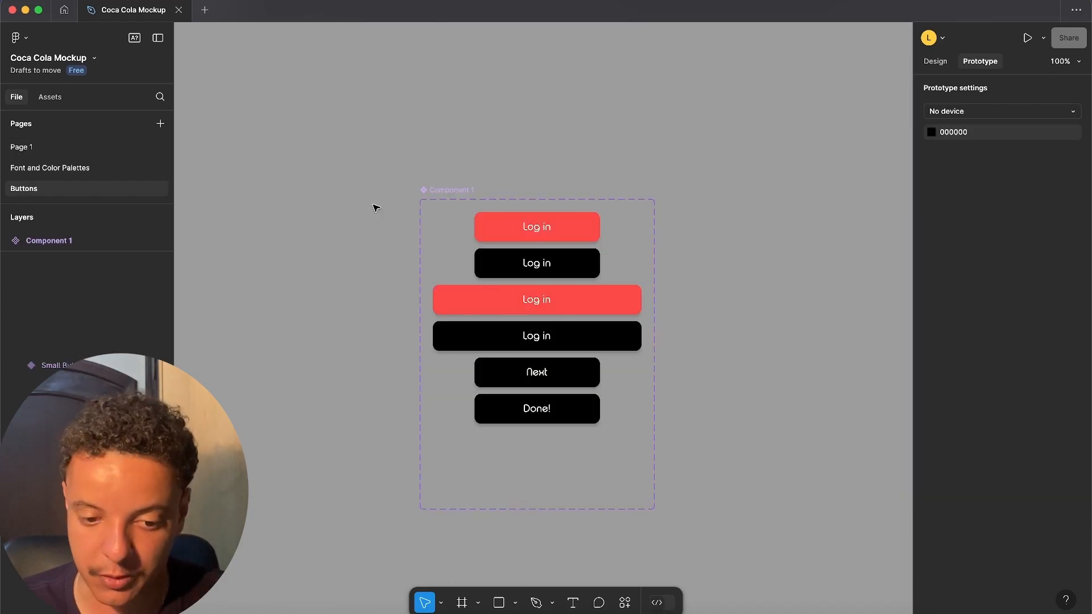
{"action": "left_click_drag", "start_coordinate": [386, 227], "coordinate": [391, 205]}
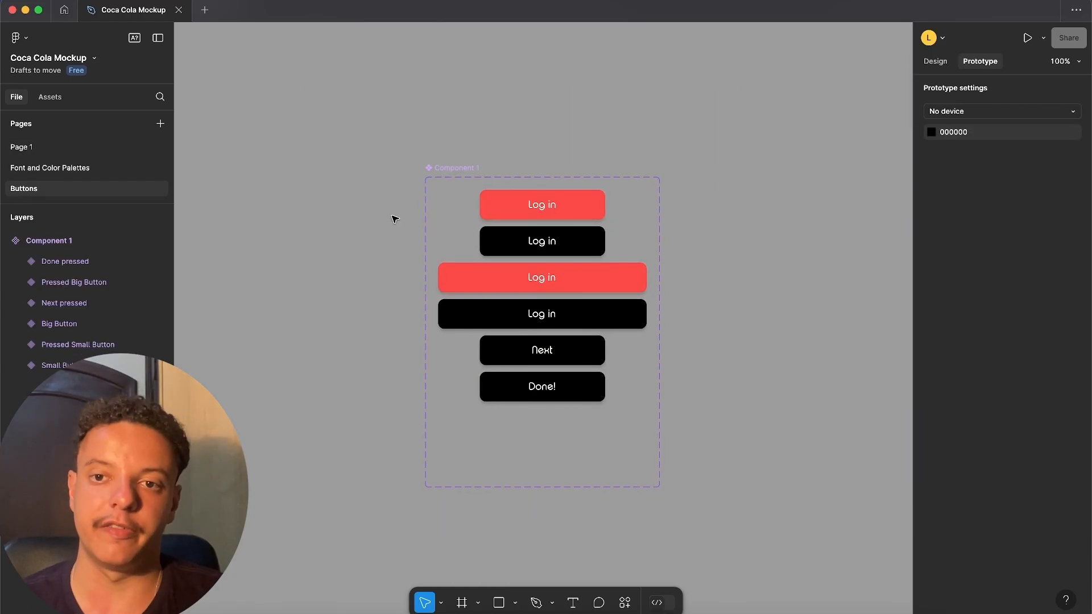
{"action": "left_click", "coordinate": [500, 213]}
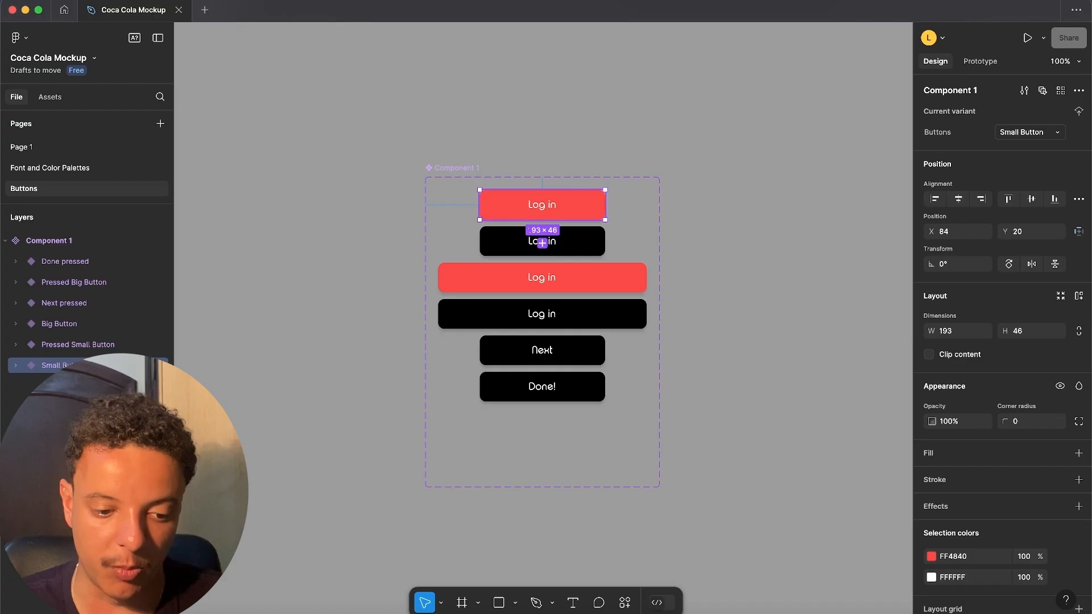
{"action": "left_click", "coordinate": [64, 348]}
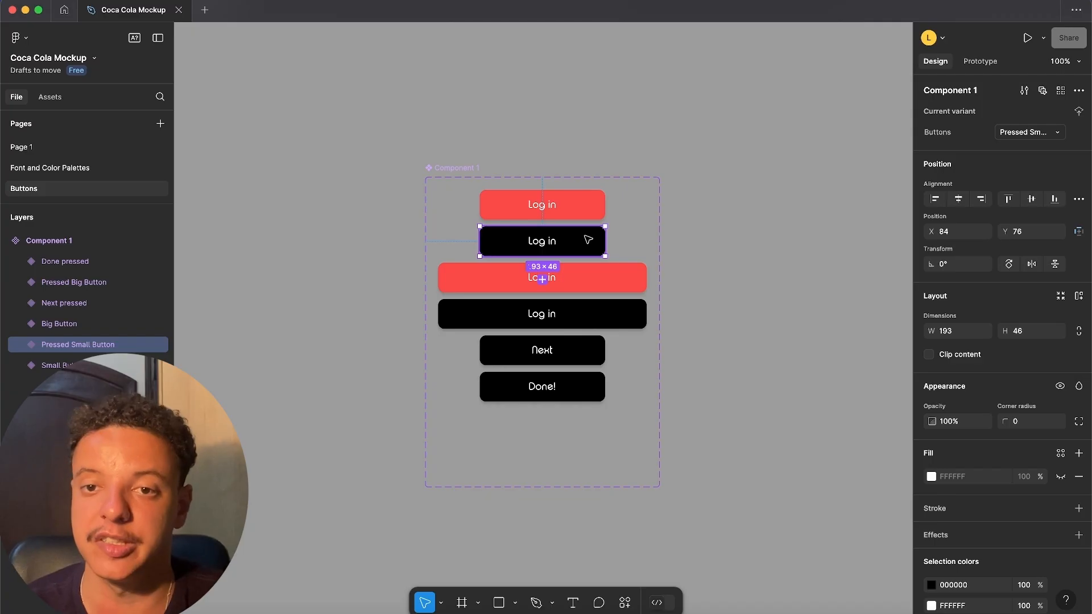
{"action": "left_click", "coordinate": [592, 276]}
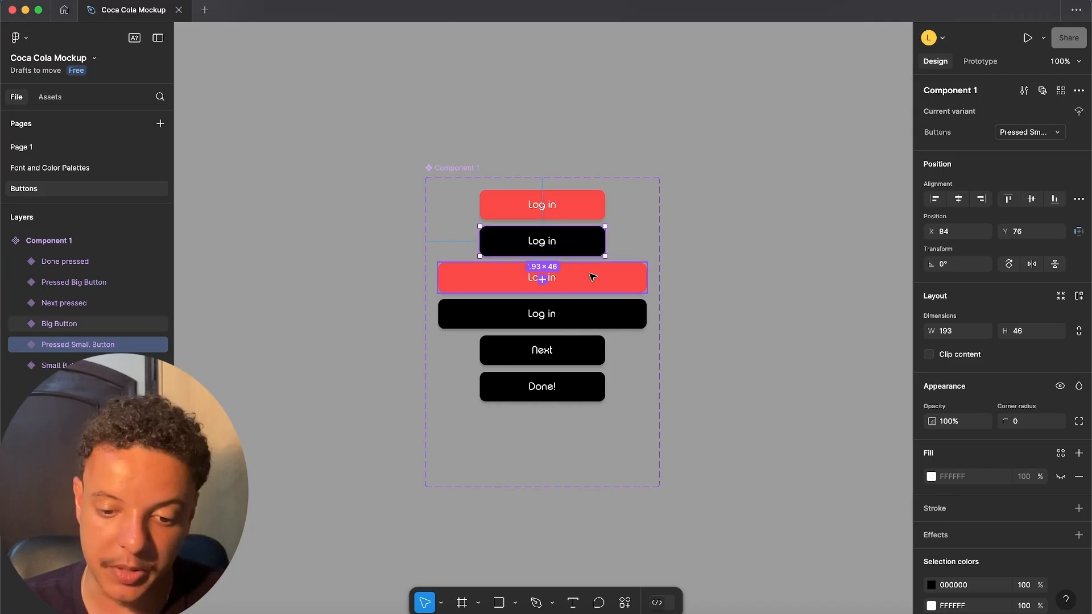
{"action": "left_click", "coordinate": [595, 315]}
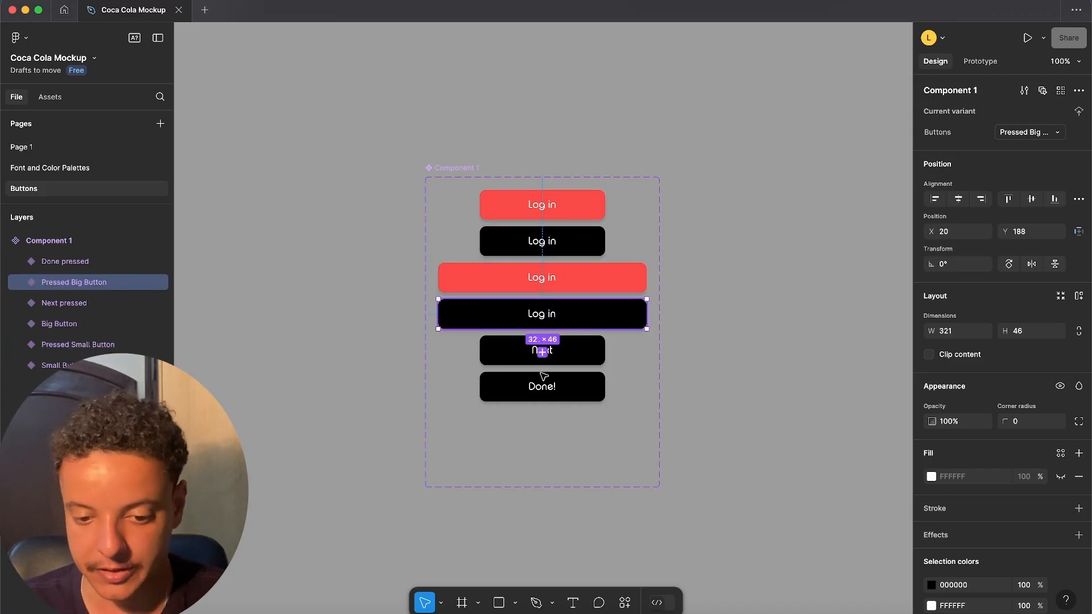
{"action": "left_click", "coordinate": [554, 216]}
- Add a second interaction with the While hovering trigger to the Log in button on Page 1
{"action": "left_click", "coordinate": [29, 148]}
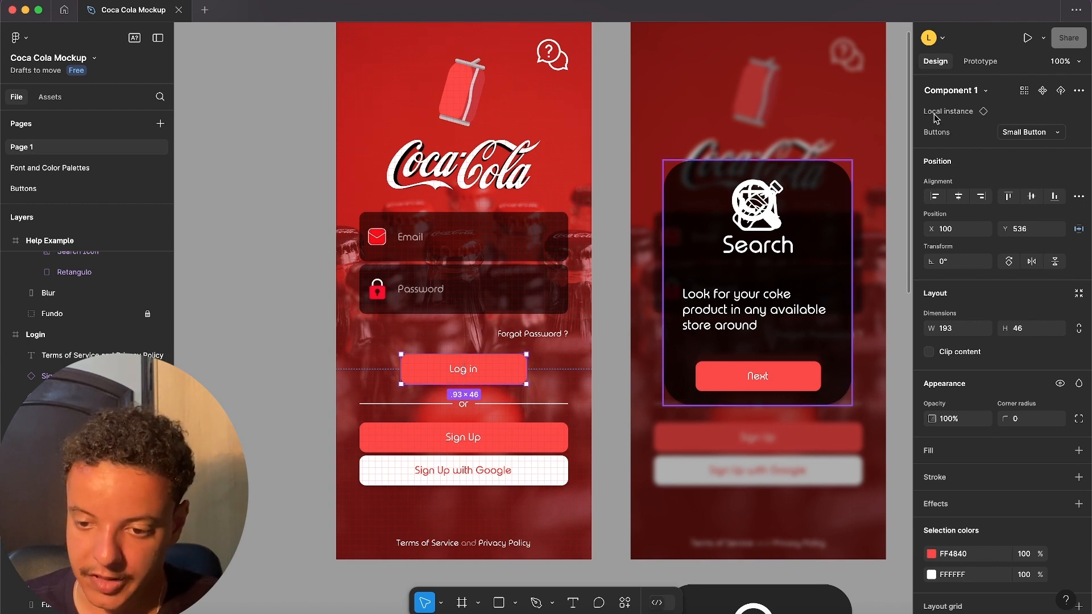
{"action": "left_click", "coordinate": [1027, 132]}
{"action": "left_click", "coordinate": [972, 131]}
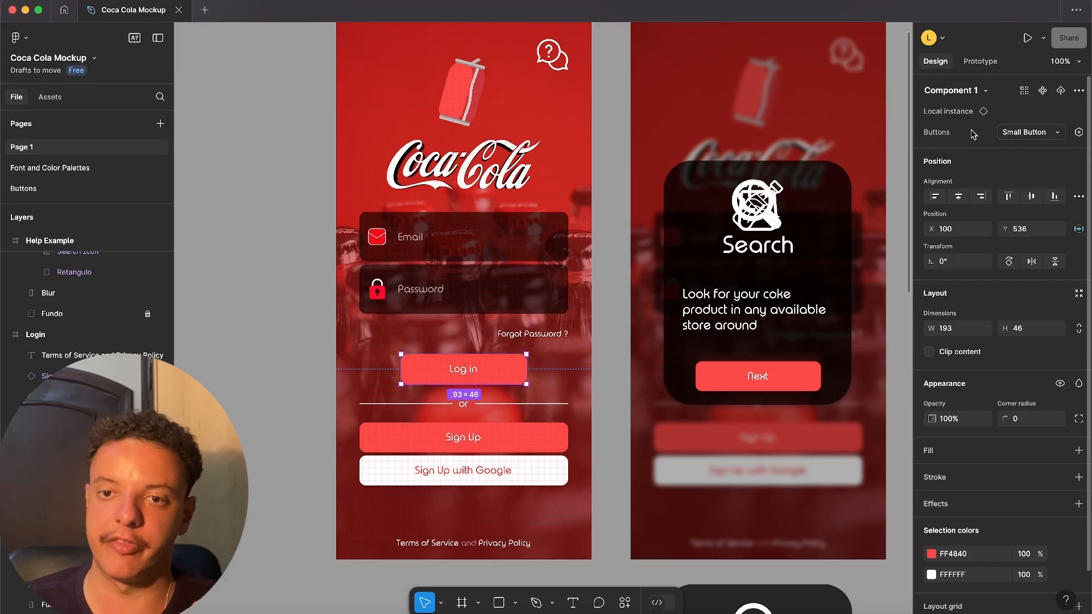
{"action": "left_click", "coordinate": [980, 63]}
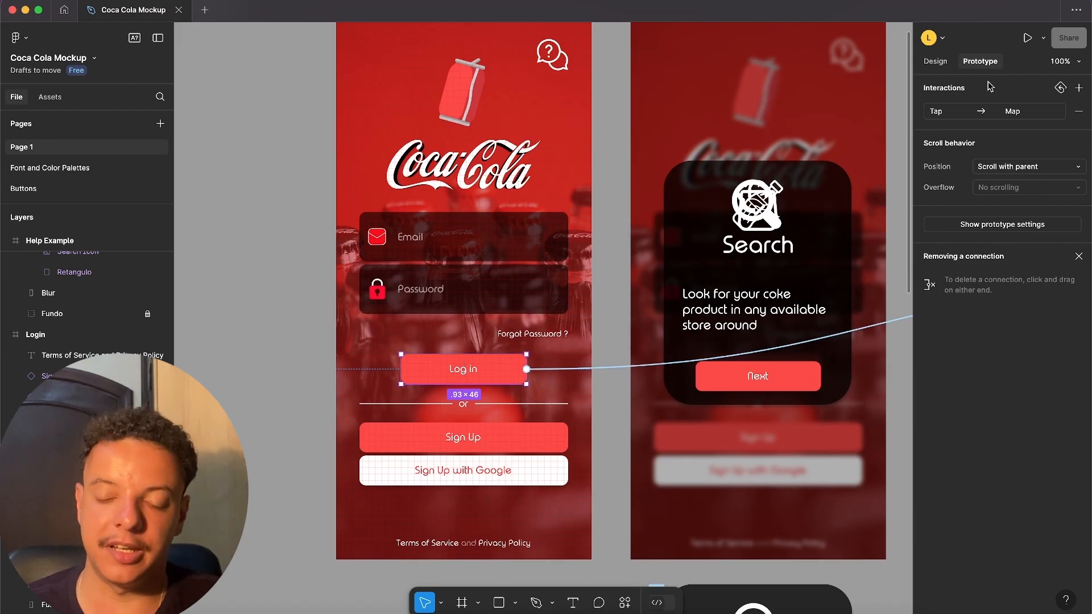
{"action": "left_click", "coordinate": [1079, 87]}
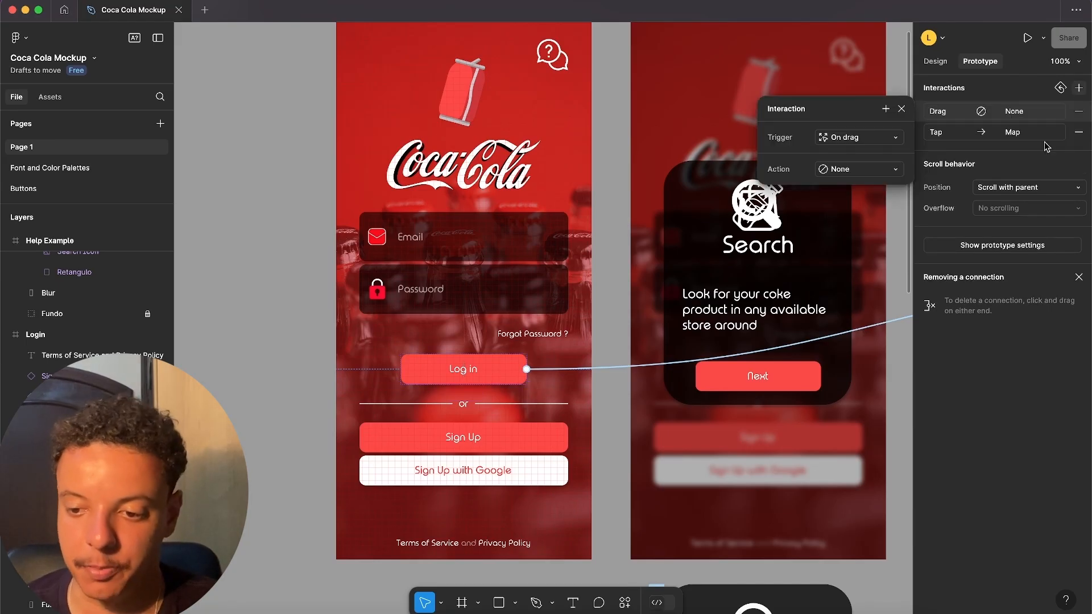
{"action": "left_click", "coordinate": [878, 139]}
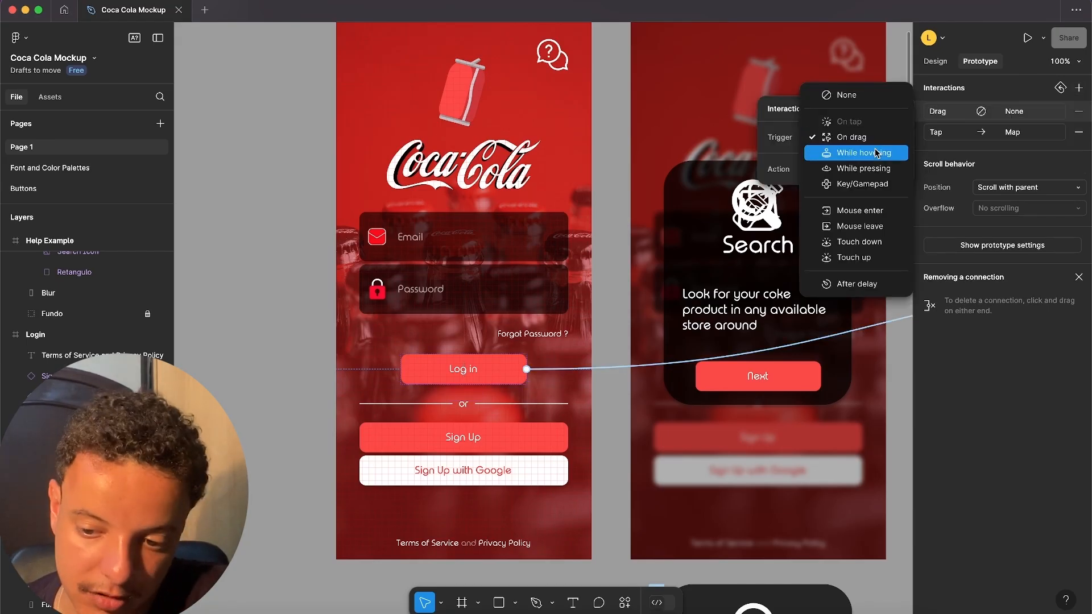
{"action": "left_click", "coordinate": [859, 154]}
- Set the Log in button's hover action to Change to Pressed Small Button, using Smart animate and an Ease in and out curve
{"action": "left_click", "coordinate": [860, 169]}
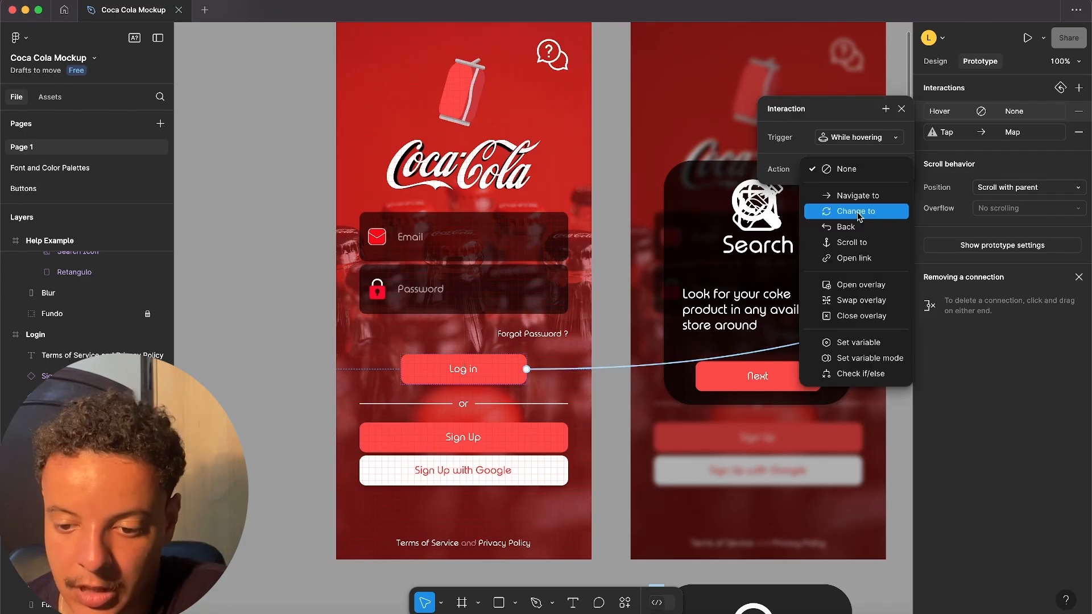
{"action": "left_click", "coordinate": [860, 216]}
{"action": "left_click", "coordinate": [863, 190]}
{"action": "left_click", "coordinate": [861, 173]}
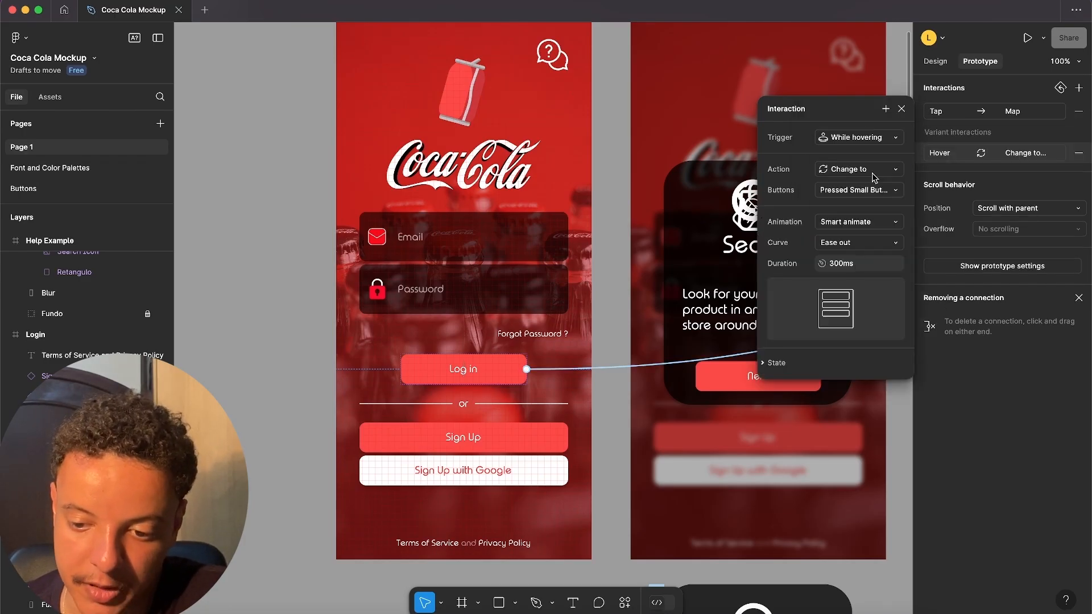
{"action": "left_click", "coordinate": [838, 245]}
{"action": "left_click", "coordinate": [843, 259]}
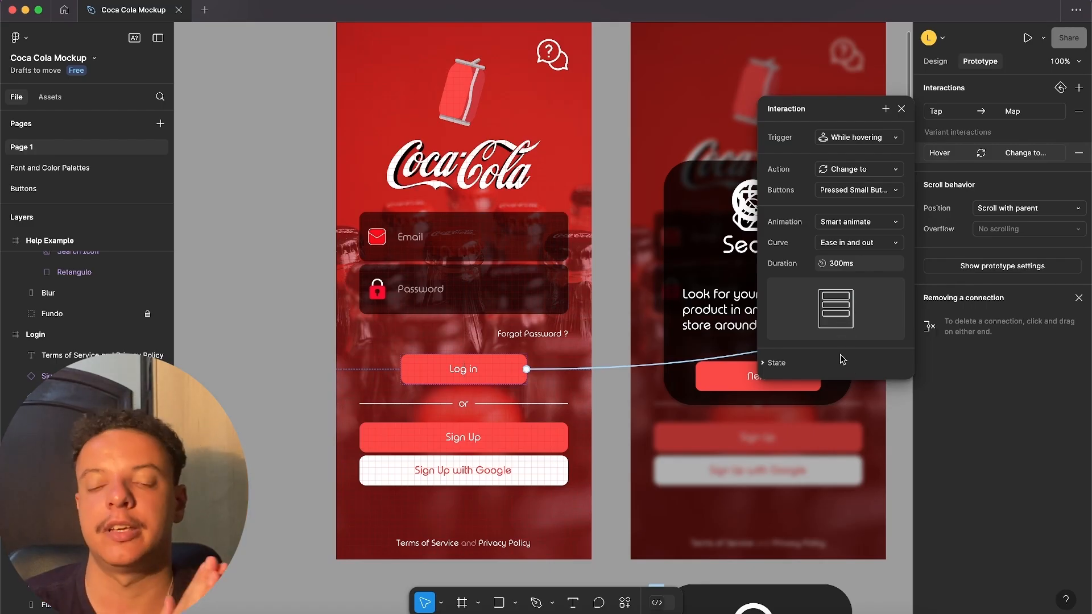
{"action": "left_click", "coordinate": [902, 108]}
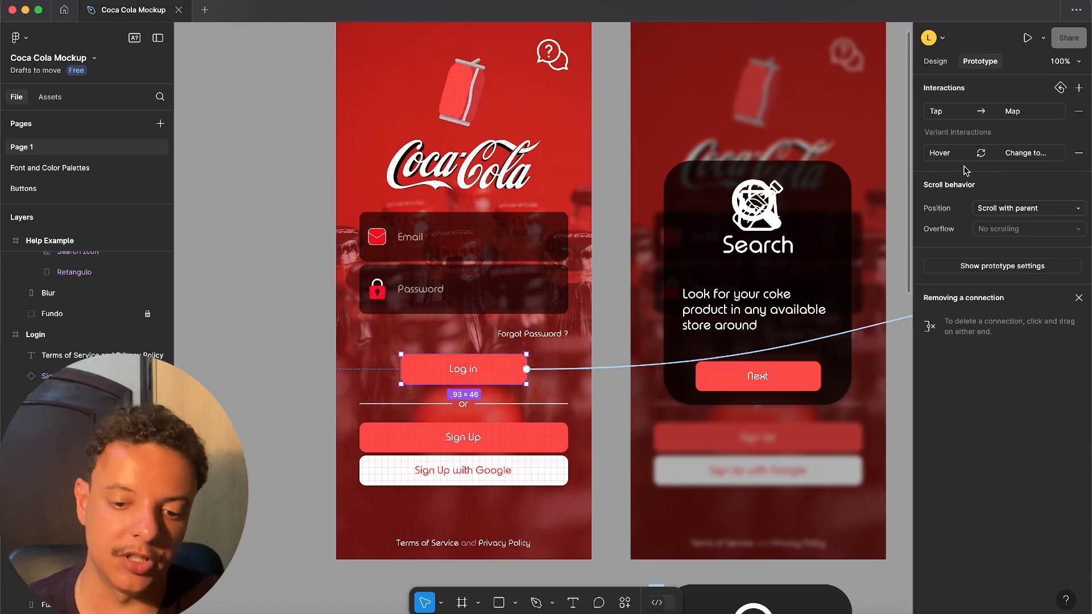
- Preview Flow 1 from the Login screen and test the Log in button's hover effect and tap navigation
{"action": "key", "text": "minus"}
{"action": "left_click", "coordinate": [432, 173]}
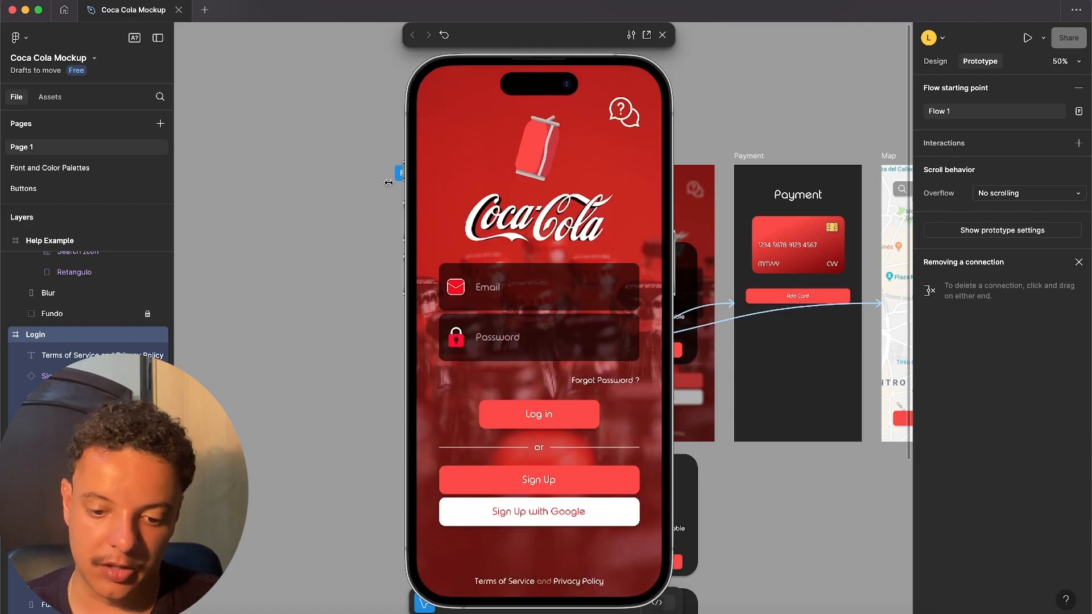
{"action": "left_click", "coordinate": [546, 415]}
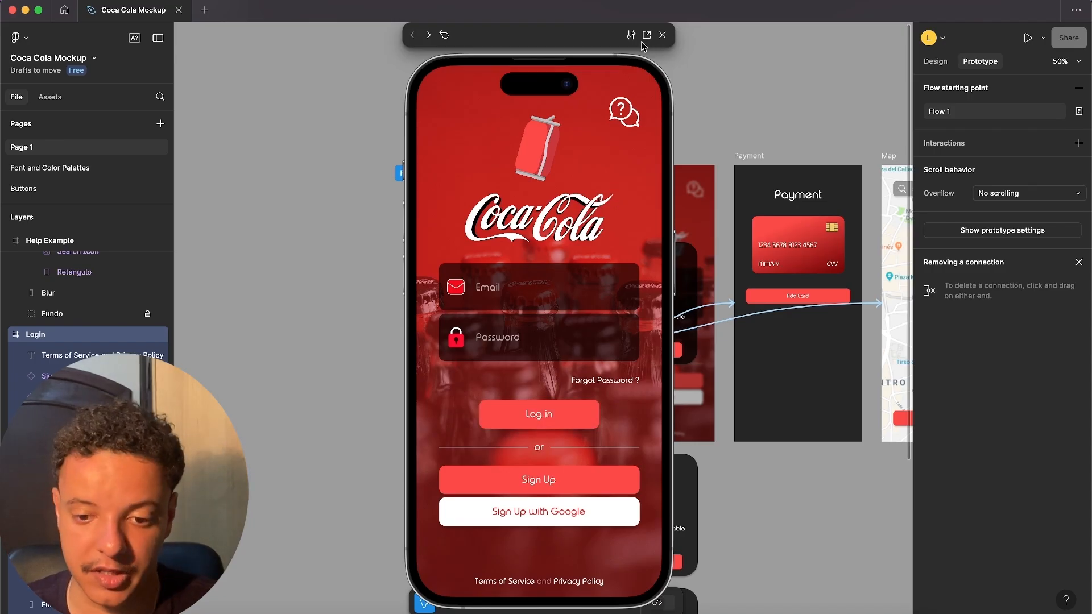
- Close the preview, compare the small Log in button with its pressed variant on the Buttons page, and return to Page 1's Log in button
{"action": "left_click", "coordinate": [661, 39]}
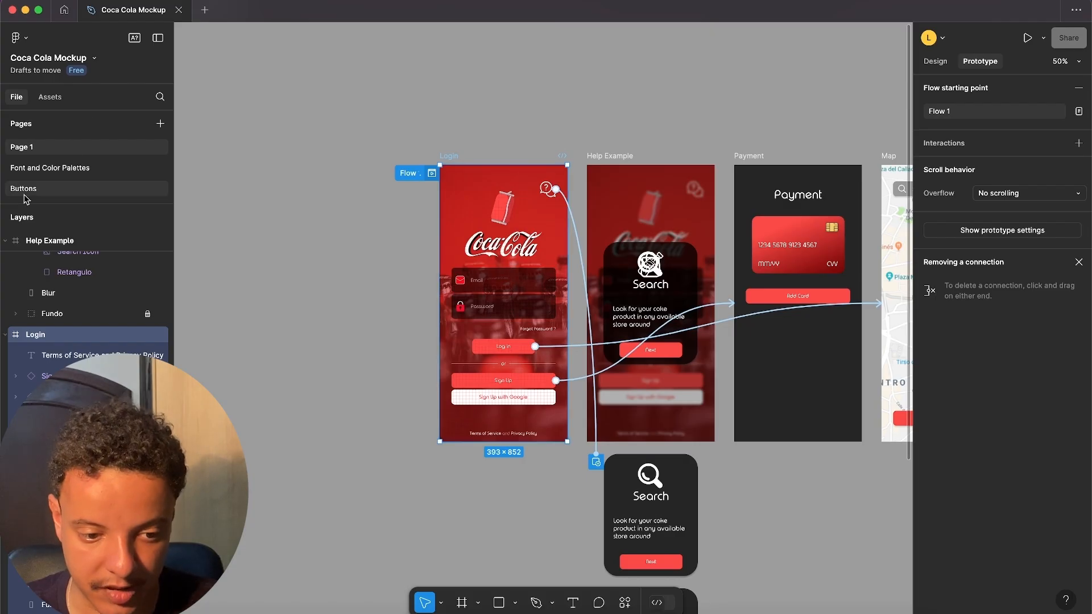
{"action": "left_click", "coordinate": [24, 190]}
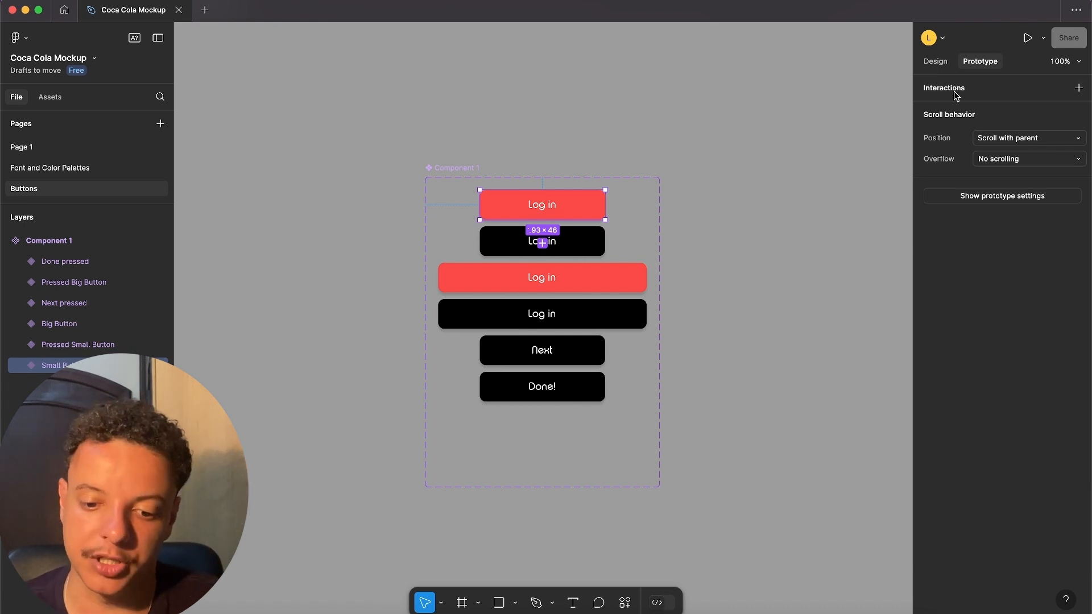
{"action": "left_click", "coordinate": [586, 250]}
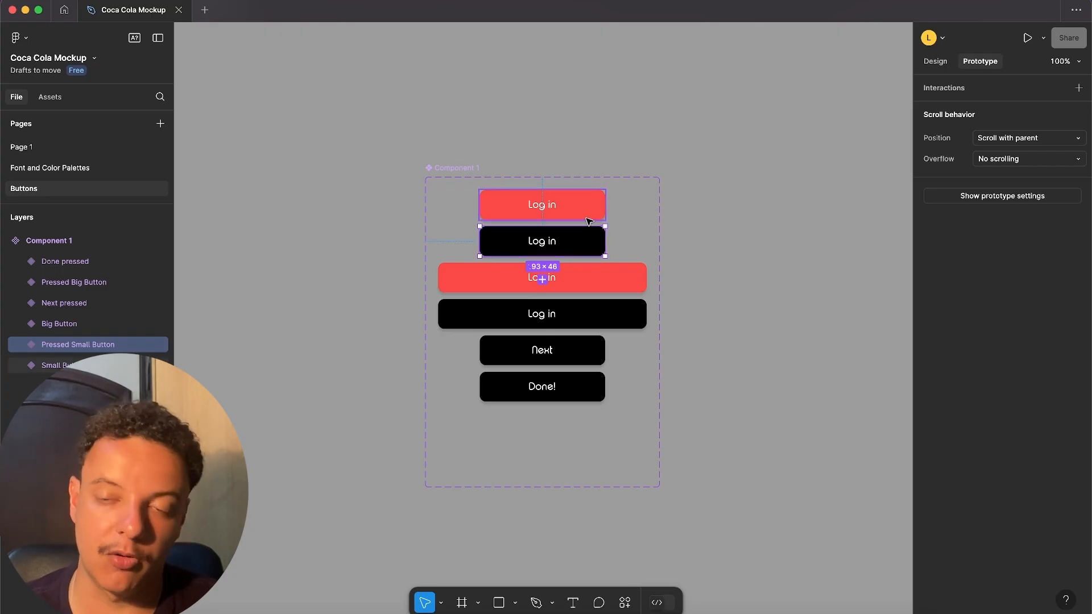
{"action": "left_click", "coordinate": [62, 167]}
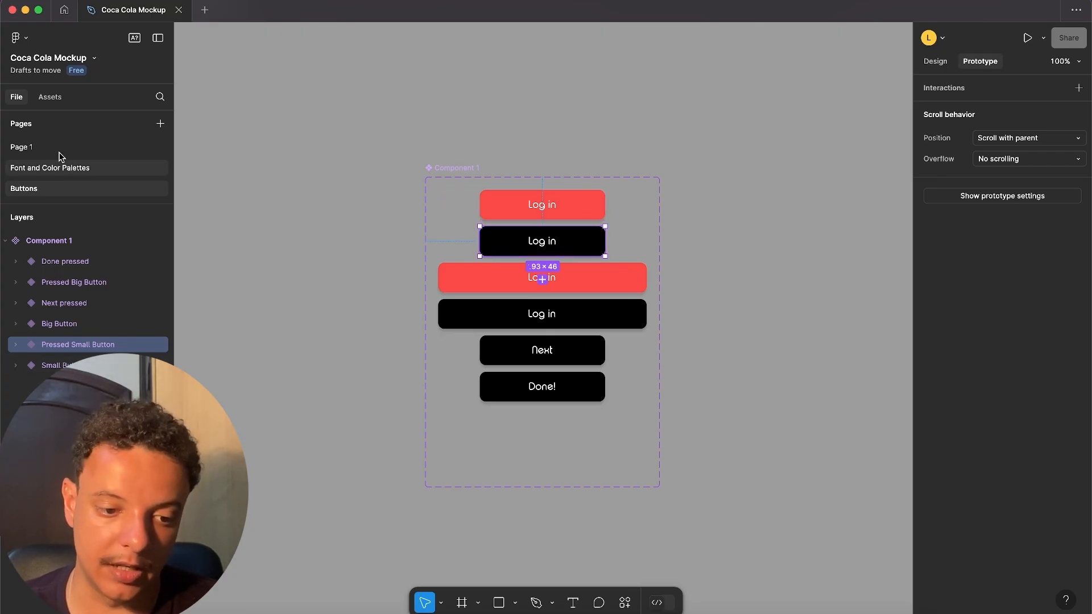
{"action": "left_click", "coordinate": [57, 150]}
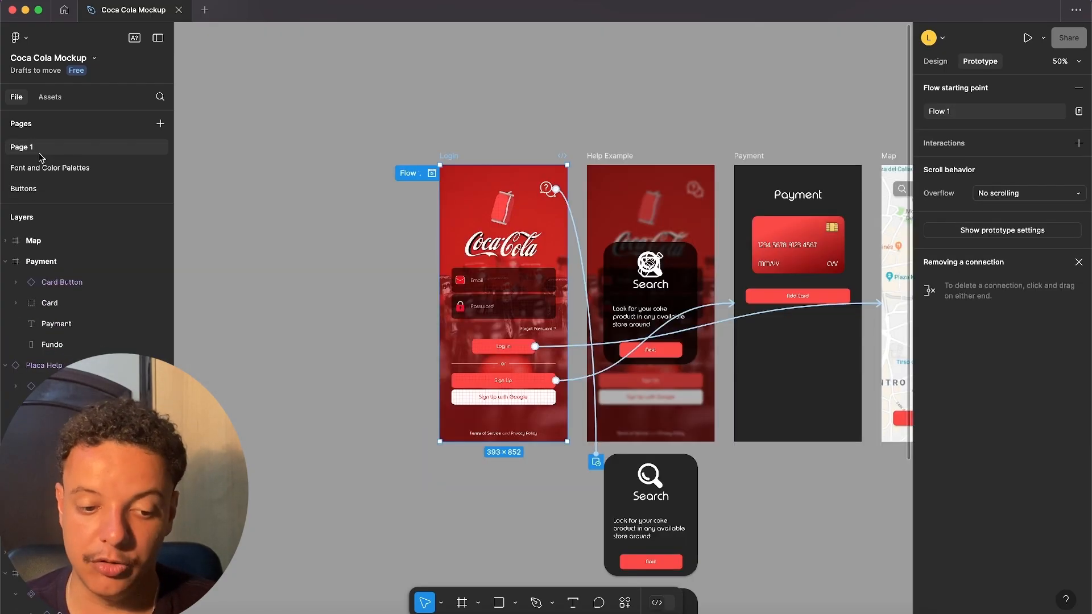
{"action": "left_click", "coordinate": [485, 348]}
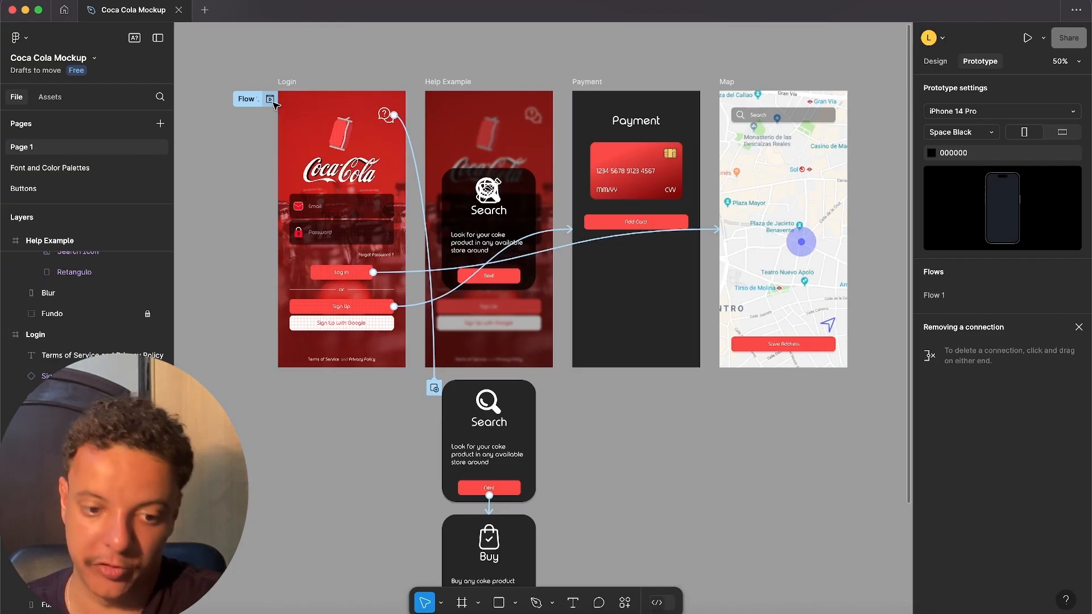
- Open Flow 1 from the Login screen in presentation view and go through the help overlay's steps until it is dismissed with Done!
{"action": "left_click", "coordinate": [292, 119]}
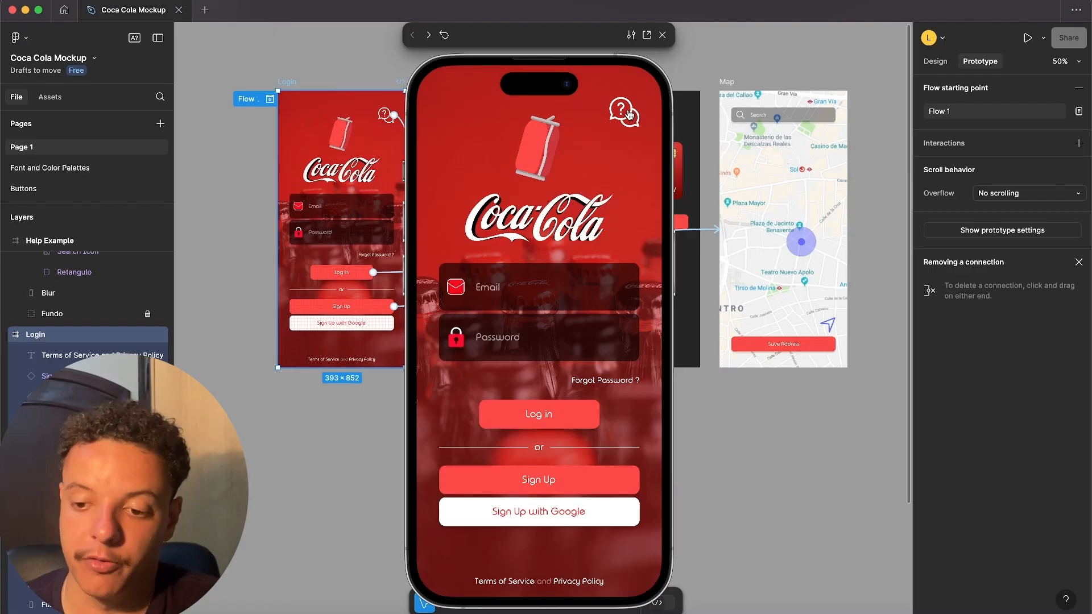
{"action": "left_click", "coordinate": [647, 35]}
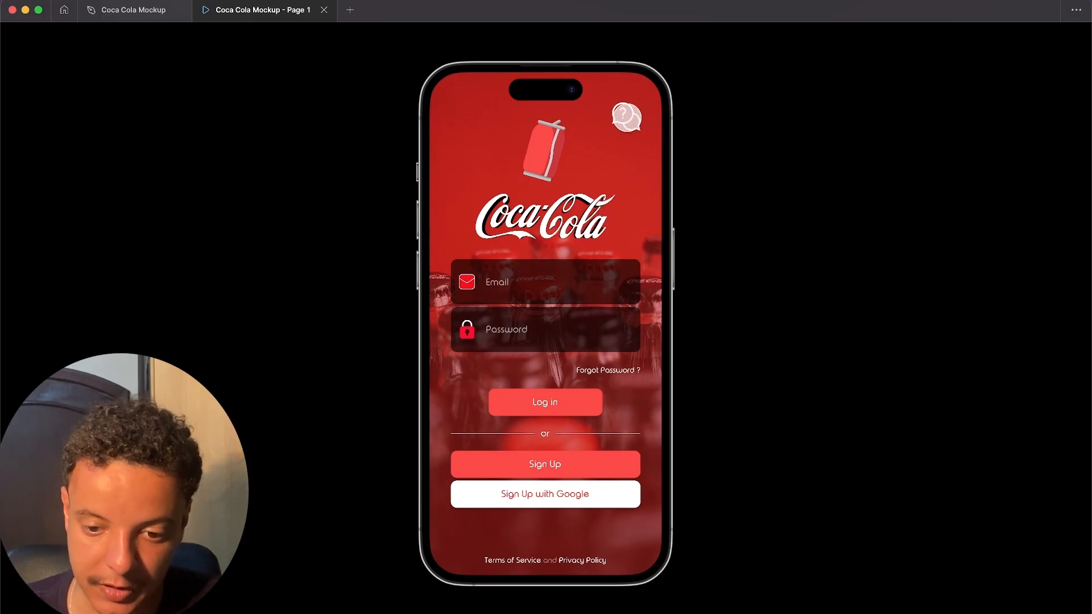
{"action": "left_click", "coordinate": [626, 118]}
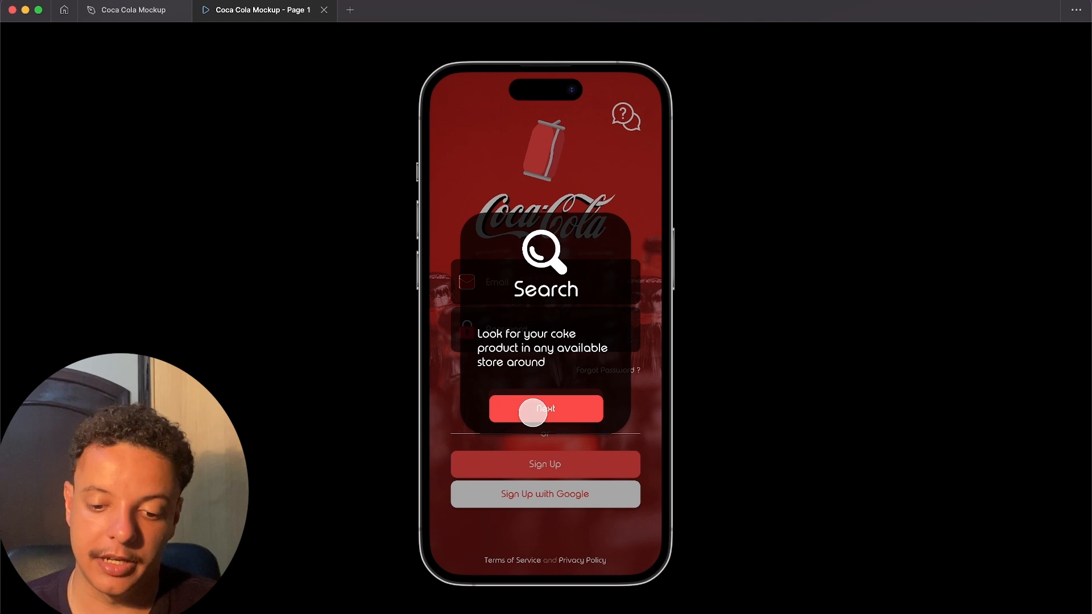
{"action": "left_click", "coordinate": [533, 411]}
{"action": "left_click", "coordinate": [541, 410]}
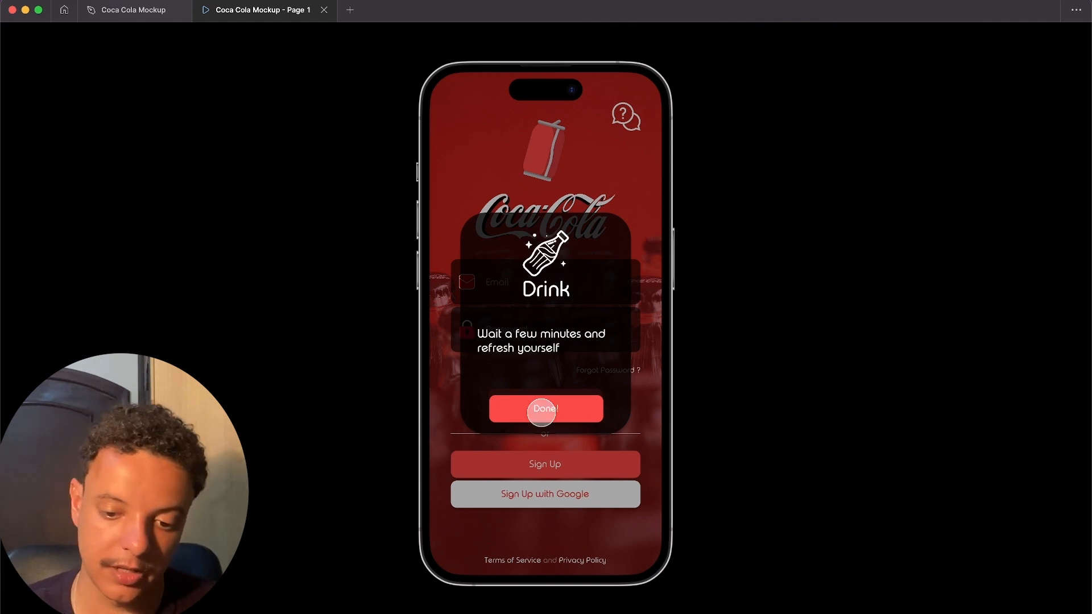
{"action": "left_click", "coordinate": [541, 411]}
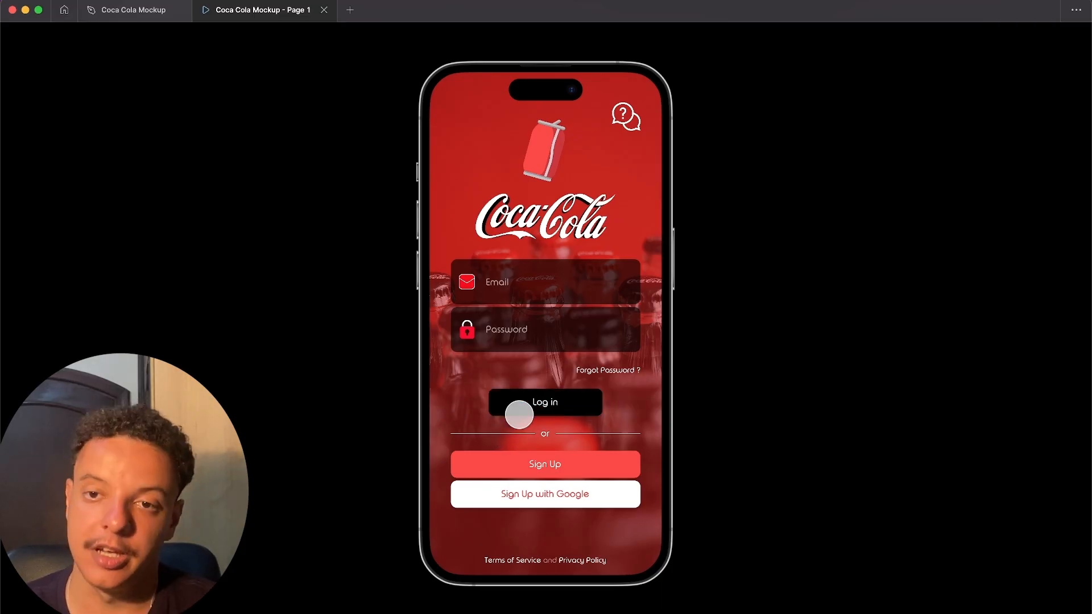
- Test the Log in link to Map and, after restarting the prototype, the Sign Up link to Payment, returning to the design file
{"action": "left_click", "coordinate": [520, 412]}
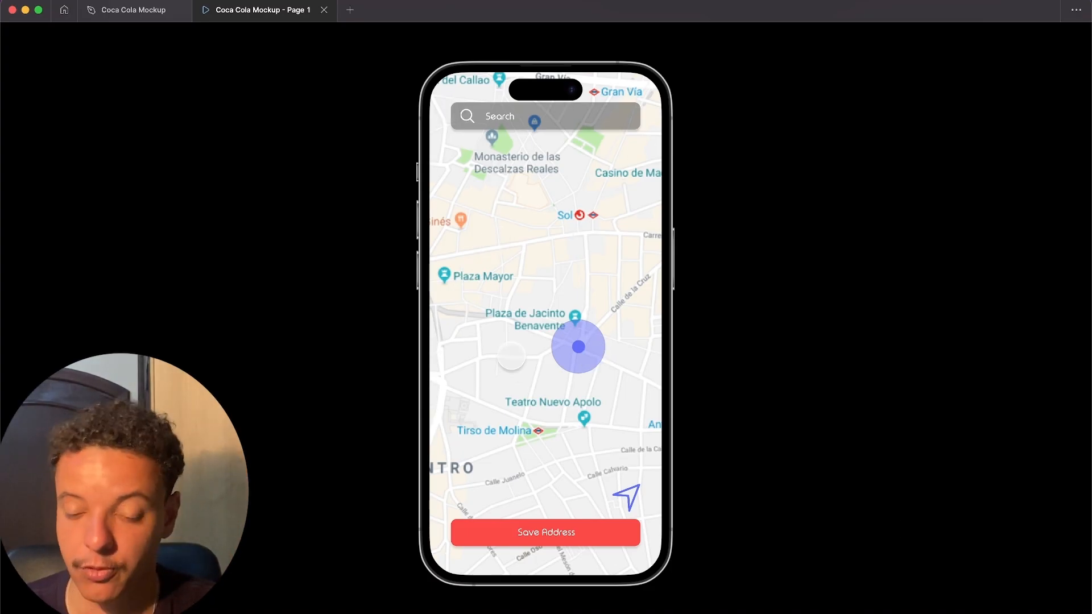
{"action": "left_click", "coordinate": [1066, 611]}
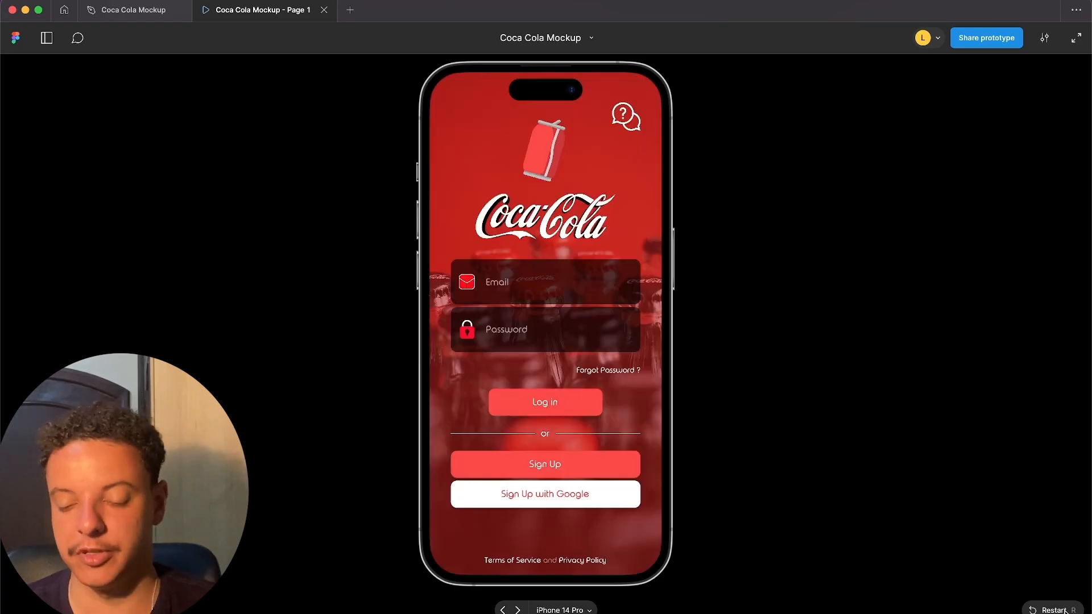
{"action": "left_click", "coordinate": [567, 393]}
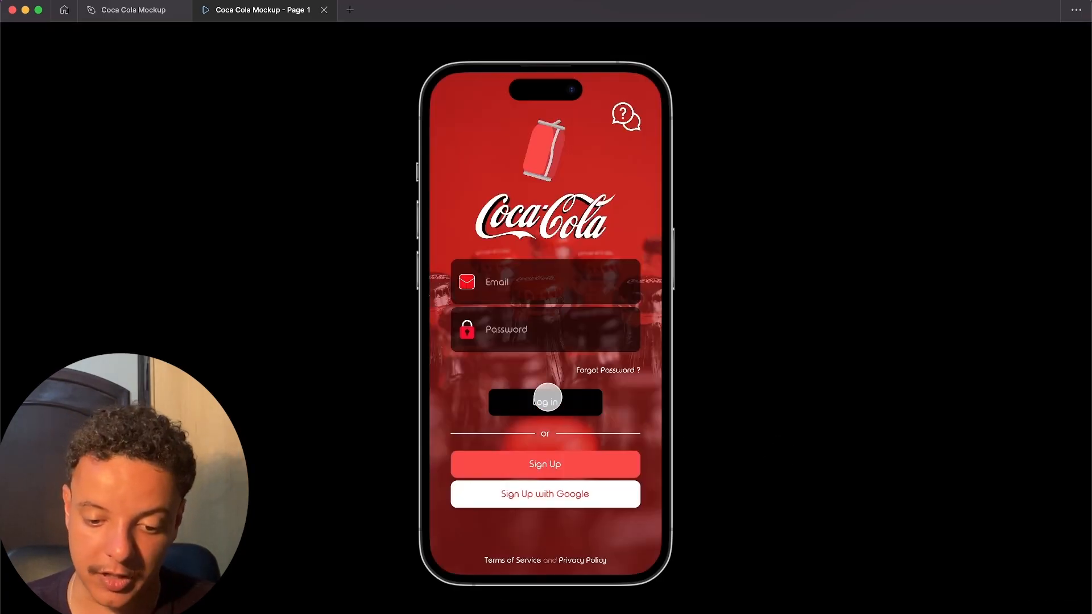
{"action": "left_click", "coordinate": [538, 460]}
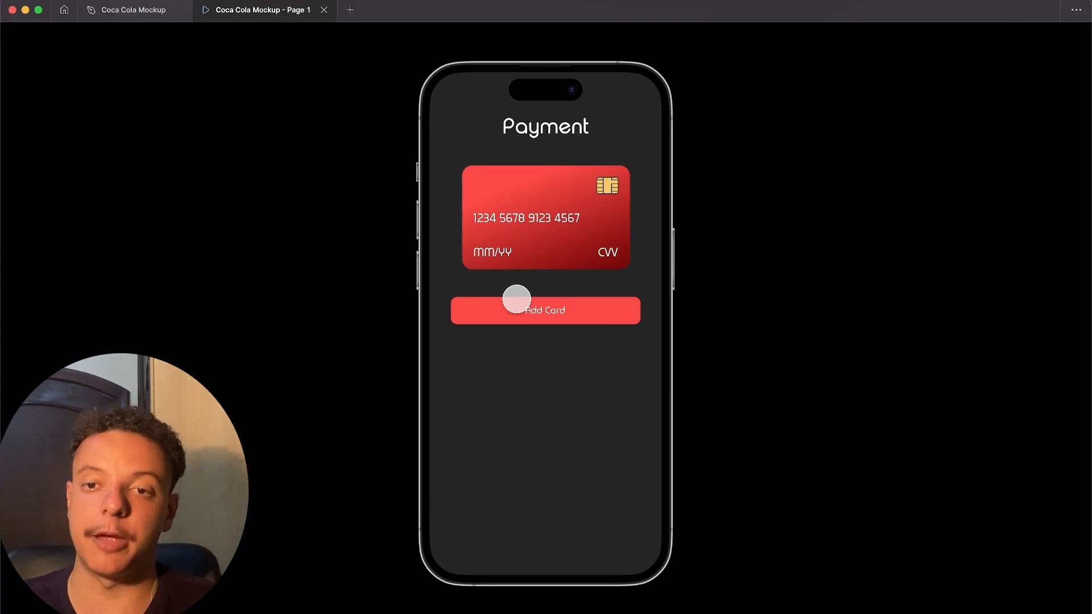
{"action": "left_click", "coordinate": [128, 12]}
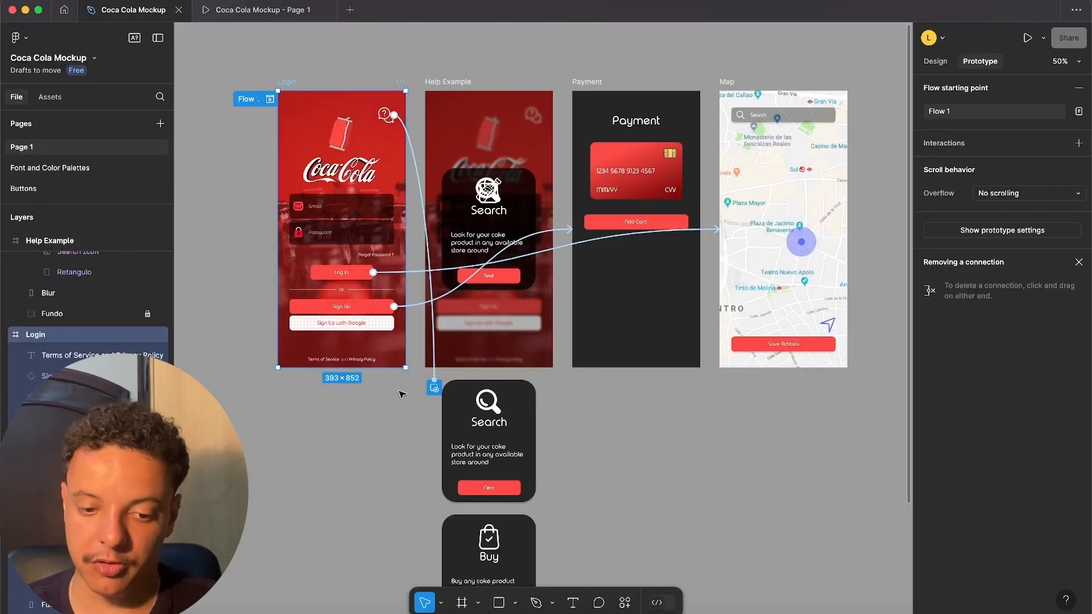